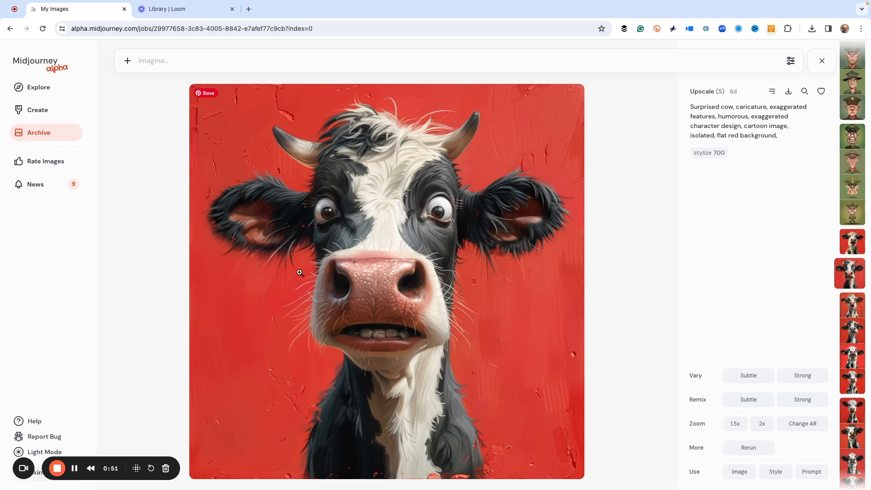
- Copy the image address of the surprised cow picture and reuse its prompt for a new generation
right_click(387, 252)
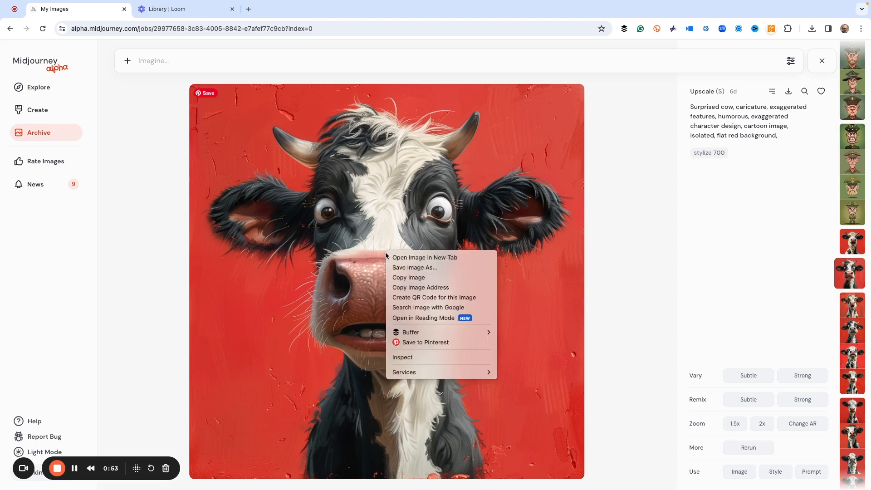
left_click(403, 288)
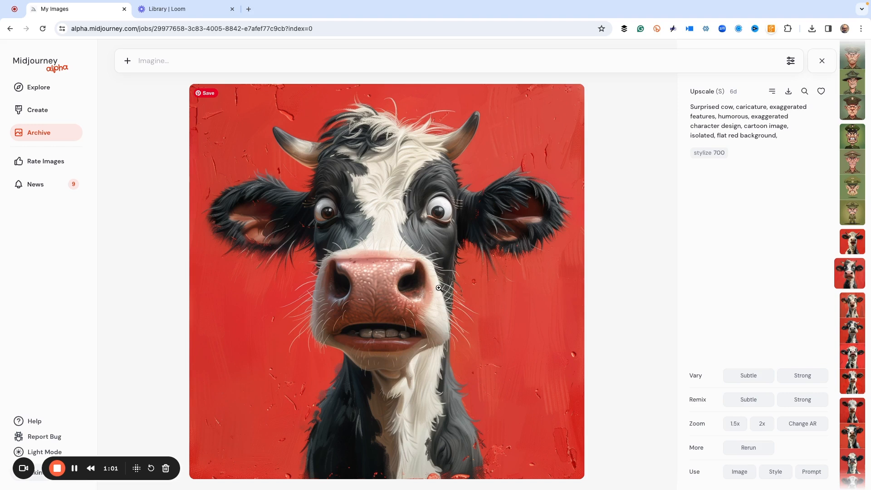
left_click(811, 473)
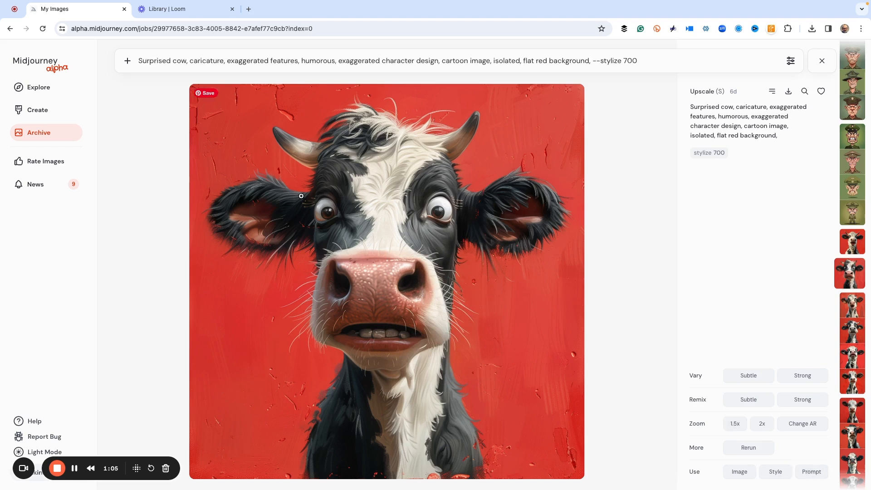
- Replace "cow" in the prompt with the permutation list "{goat, rooster, pig}"
left_click_drag(187, 60, 173, 60)
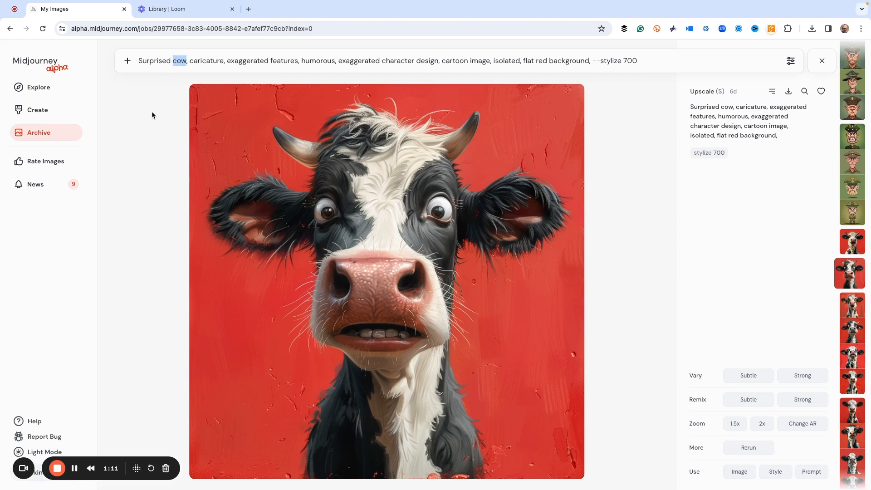
type("g")
key("BackSpace")
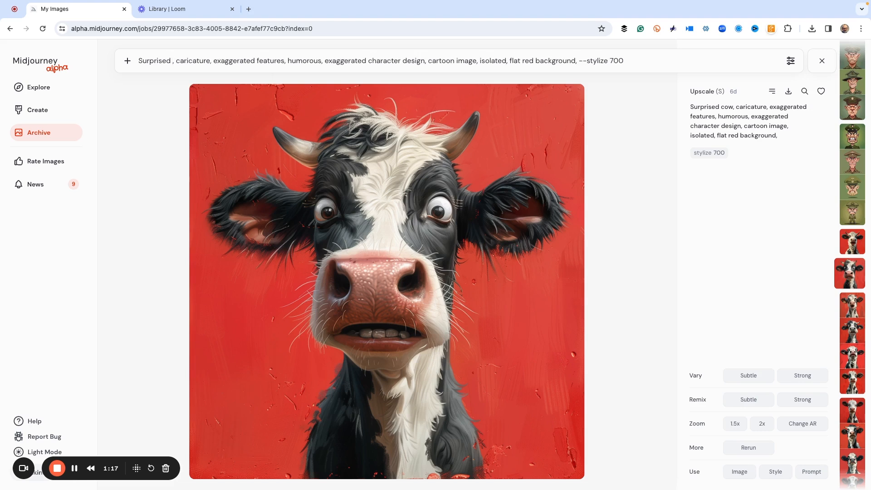
type("{gota")
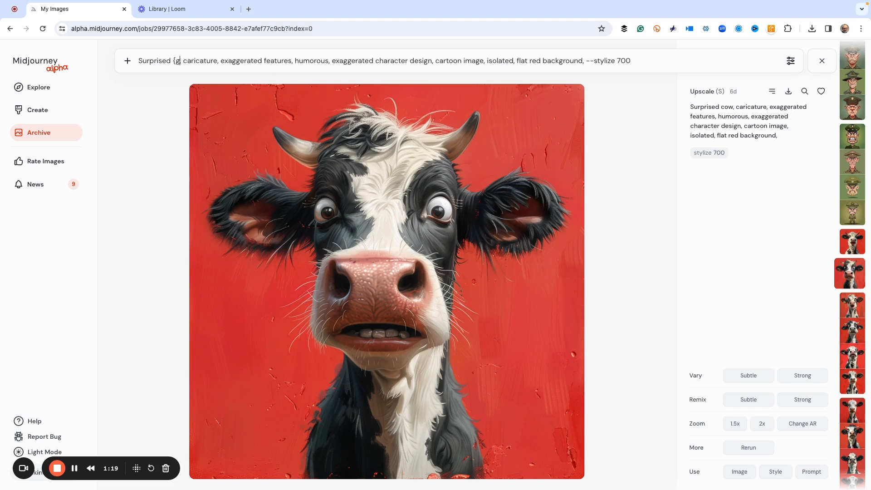
key("BackSpace")
key("BackSpace")
type("at, c,")
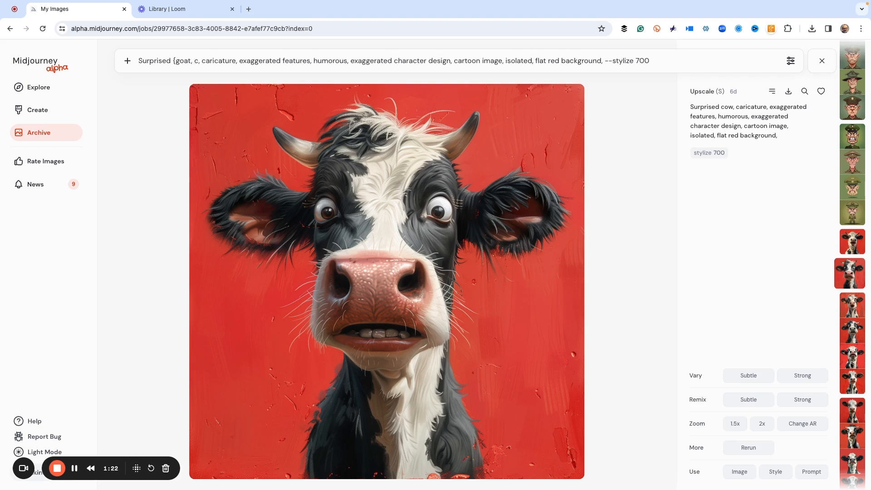
key("BackSpace")
type("rooster")
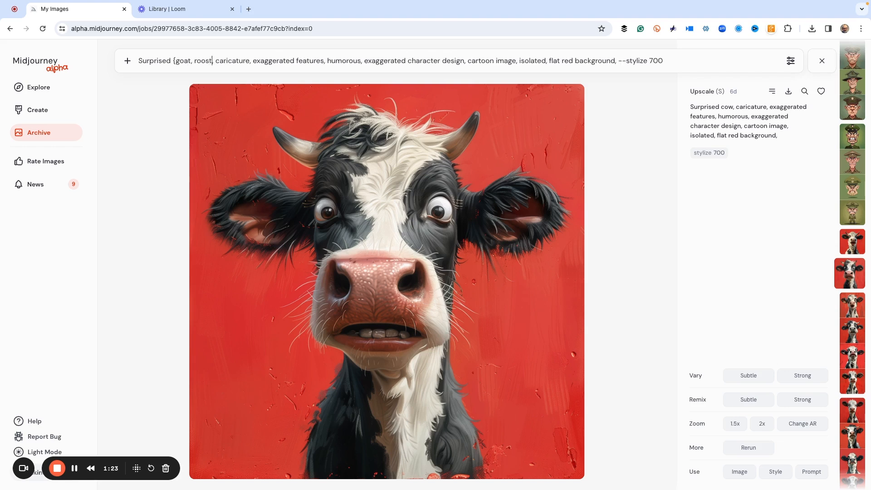
key("Right")
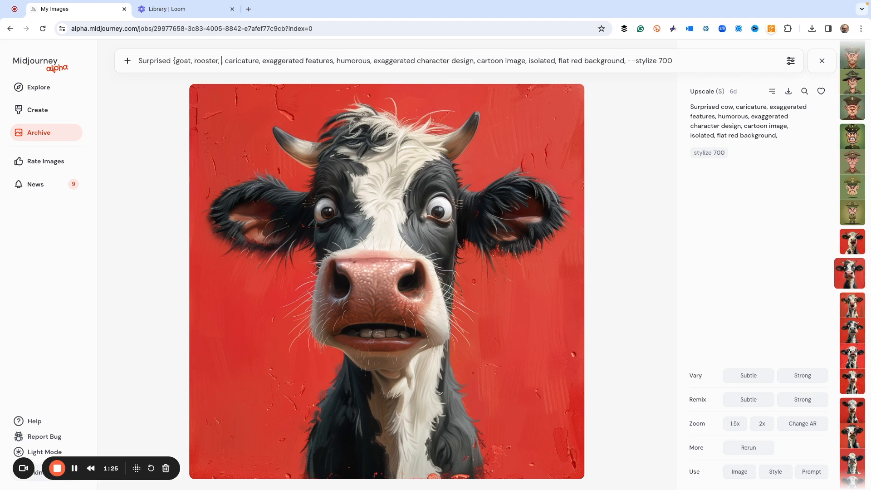
type("pig")
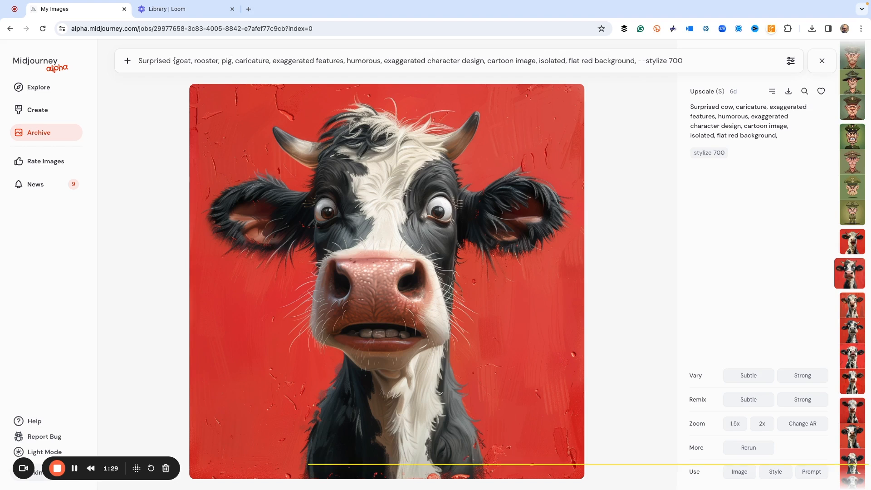
type("},")
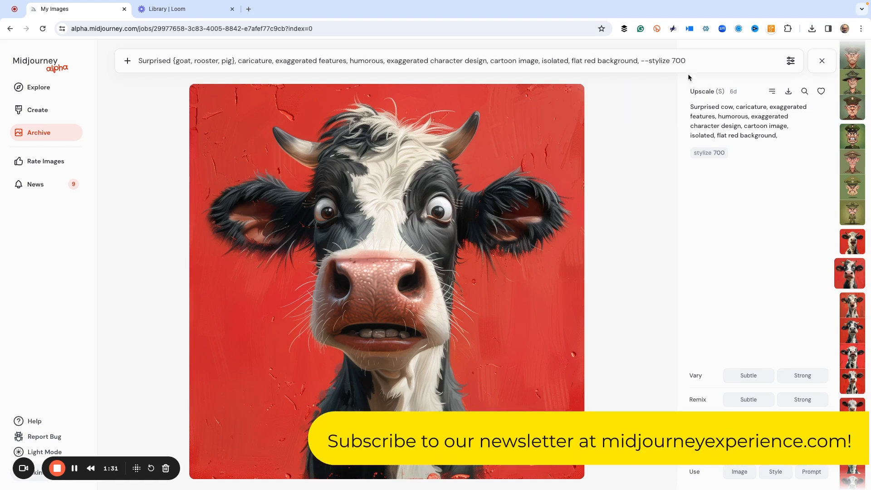
- Add the copied cow image address to the end of the prompt as a style reference with --sref
left_click(691, 60)
type("--sref")
key("super+v")
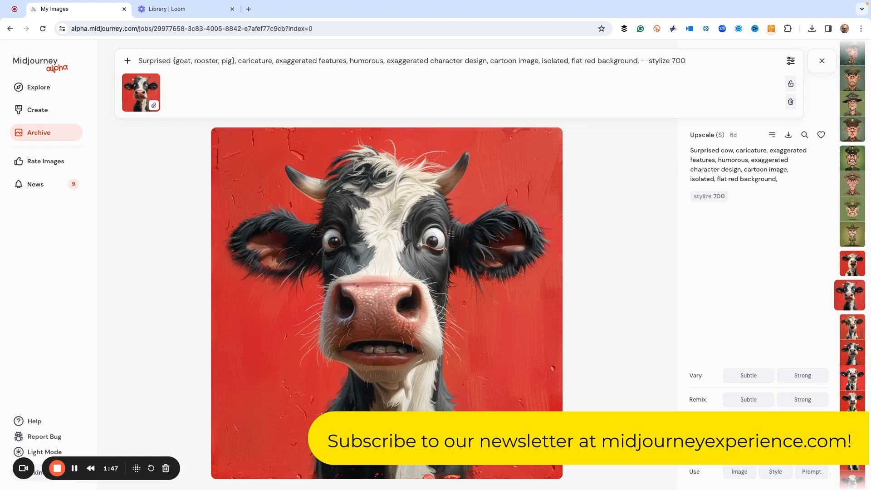
- Append "--sv 4 --sw {0, 250, 500, 750, 1000}" to the prompt and submit it for generation
type("--sv")
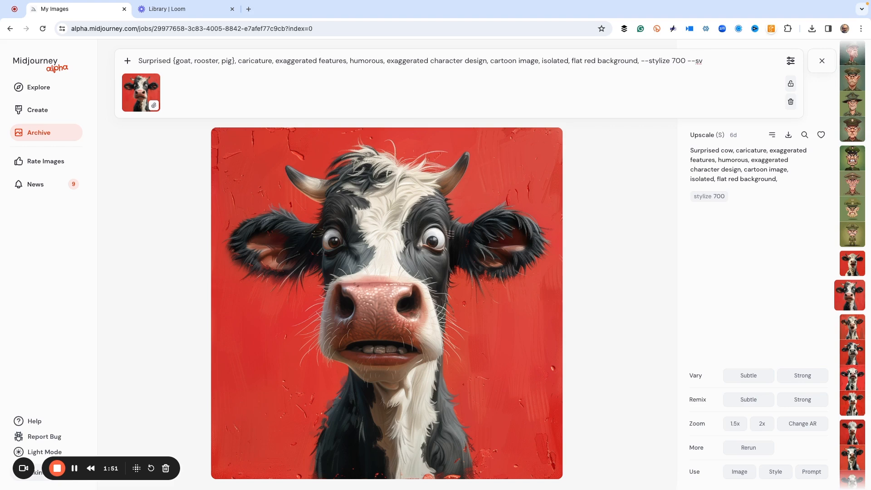
type(" 4")
type("--sw {0, 250, 500, 750, 1")
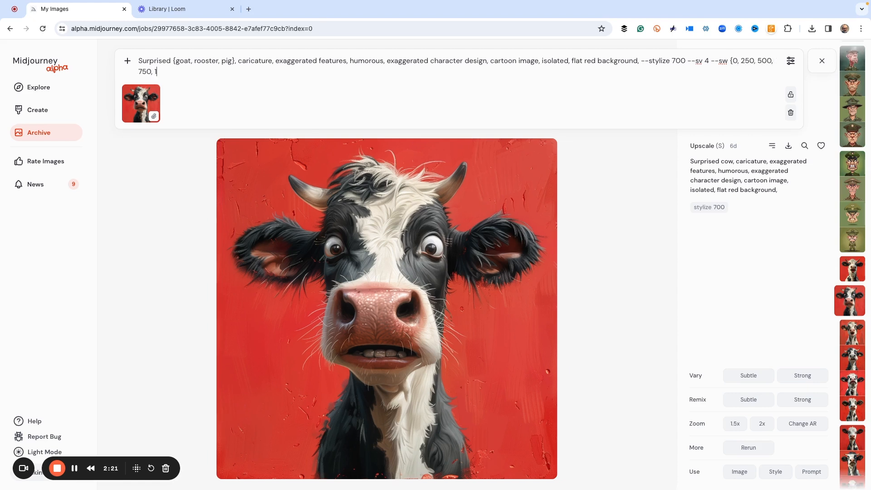
type("000}")
key("Return")
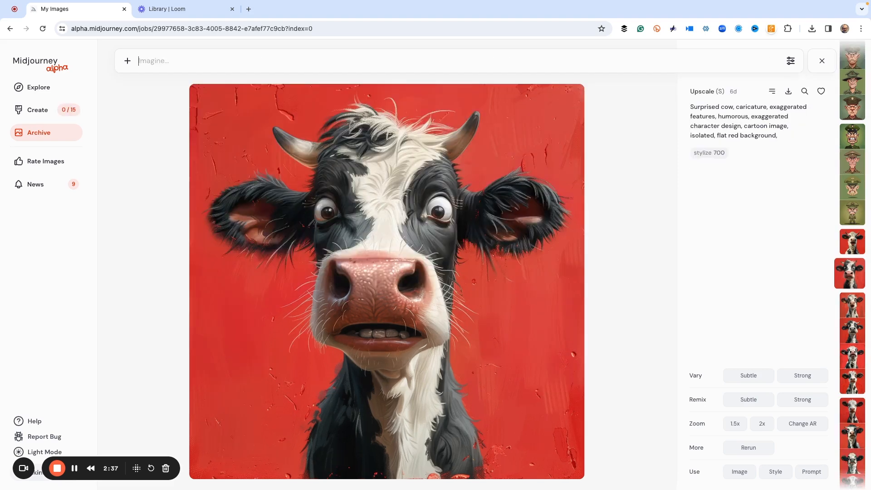
- Open the creation feed and check the progress of the queued pig, rooster and goat jobs
left_click(38, 109)
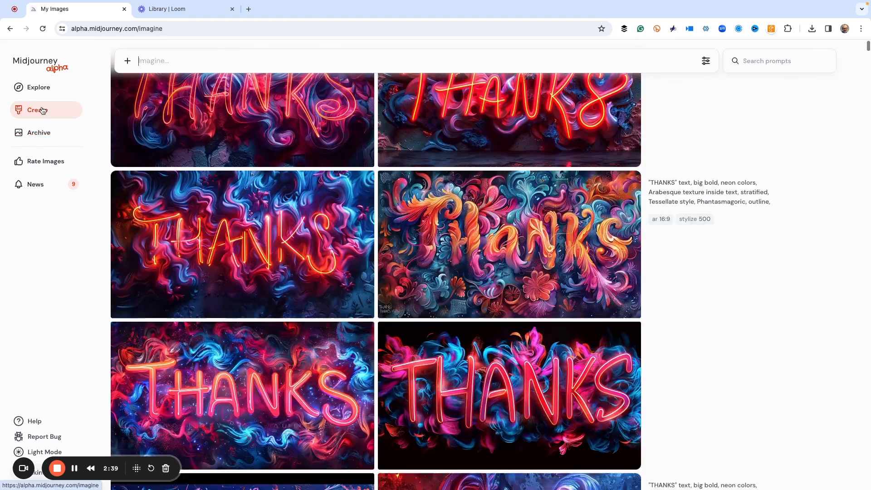
scroll(465, 183, "up", 15)
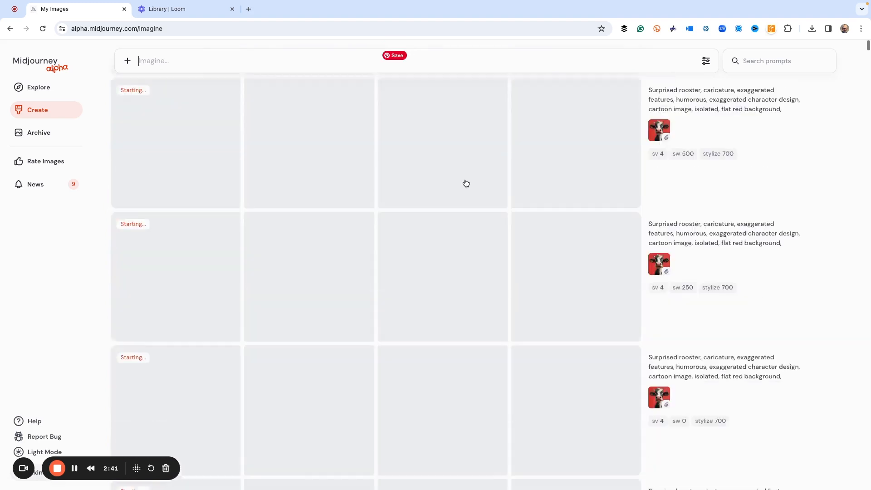
scroll(447, 195, "down", 3)
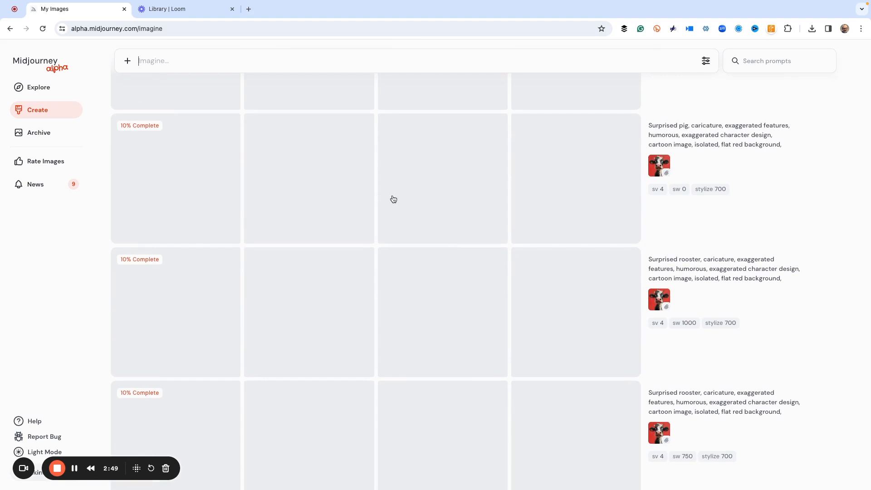
scroll(393, 200, "down", 8)
scroll(392, 200, "down", 3)
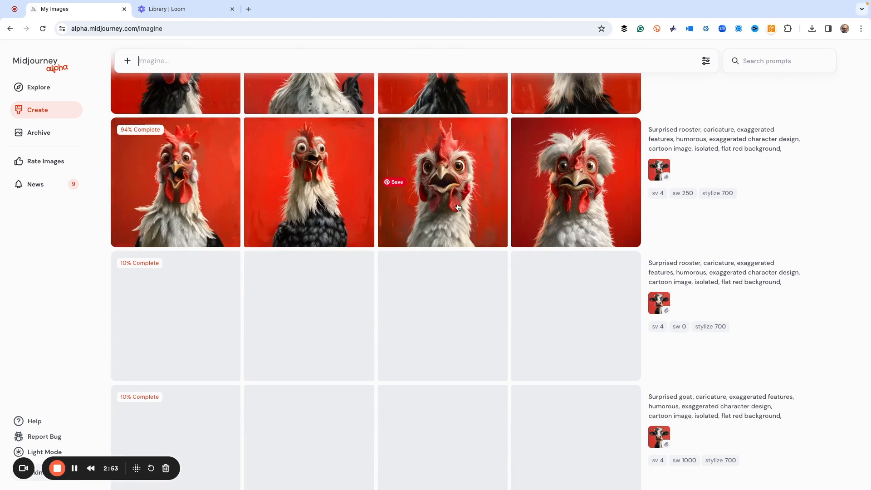
scroll(451, 208, "down", 6)
scroll(451, 205, "up", 20)
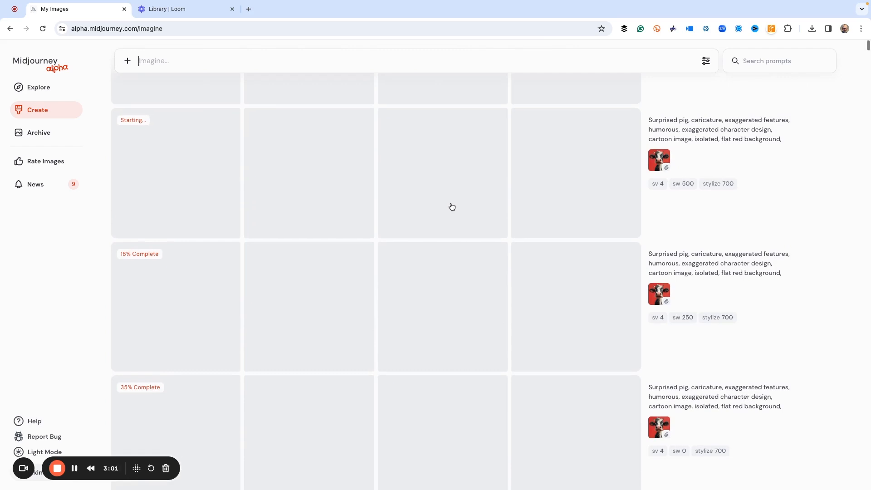
- Compare the pig, rooster and goat grids across the style weights, finishing at the goat grids for sw 250 and sw 0
scroll(452, 206, "down", 5)
scroll(452, 206, "down", 10)
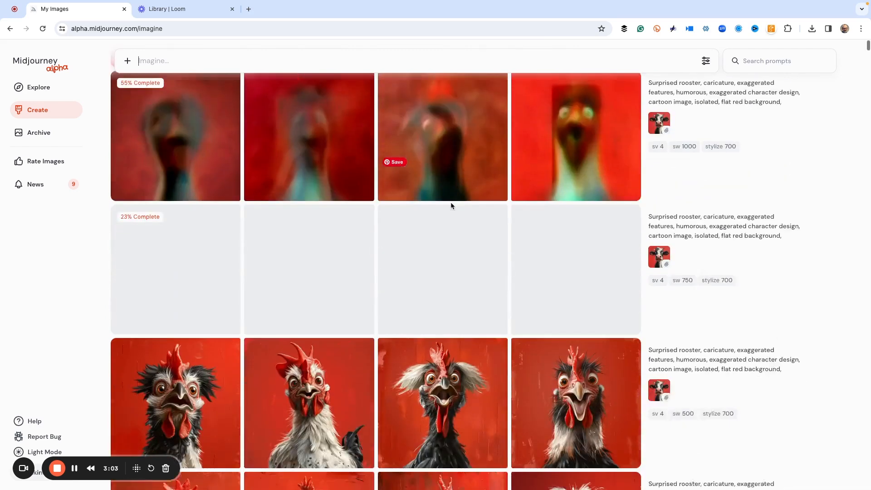
scroll(452, 207, "down", 4)
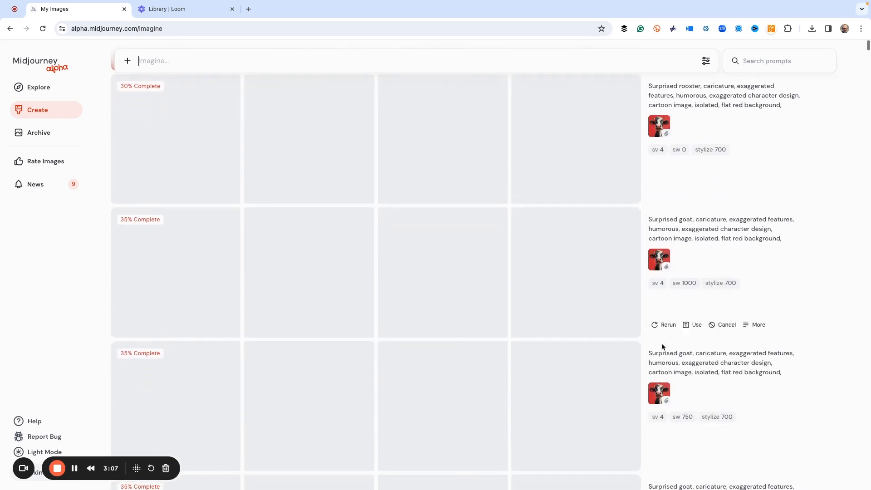
scroll(395, 327, "down", 2)
scroll(395, 327, "down", 8)
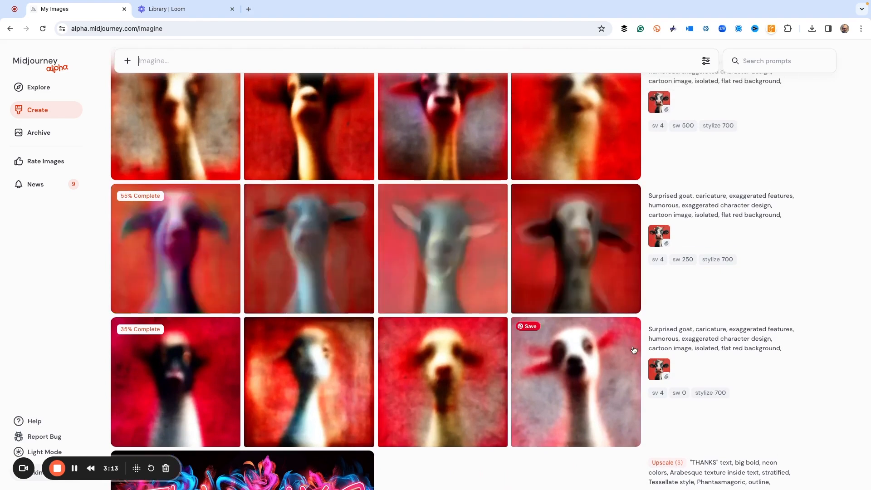
scroll(443, 330, "up", 3)
scroll(444, 330, "up", 12)
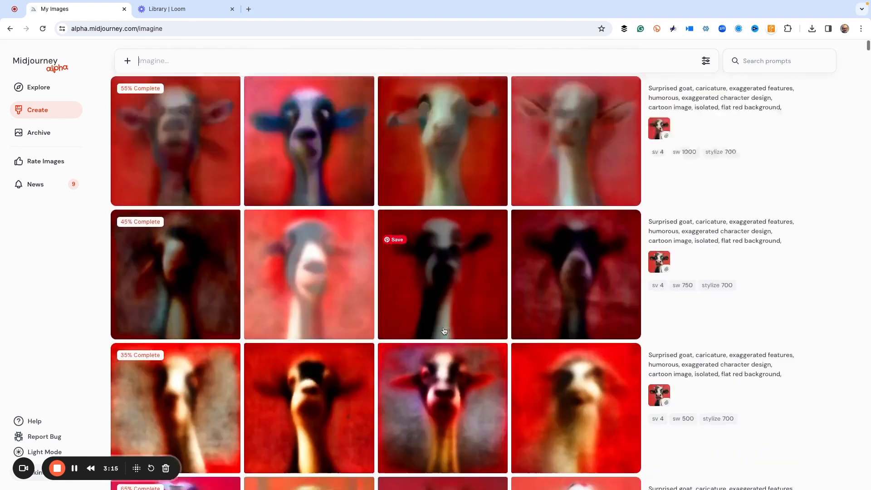
scroll(468, 332, "up", 15)
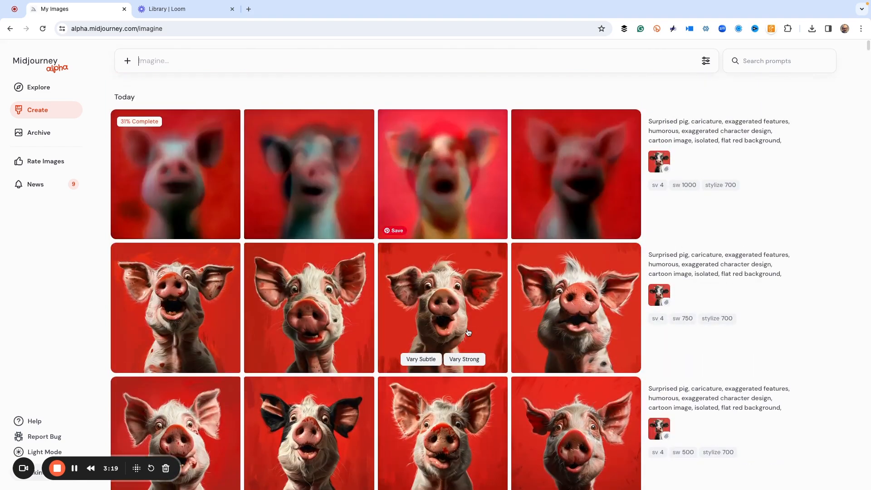
scroll(468, 332, "down", 10)
scroll(468, 333, "down", 10)
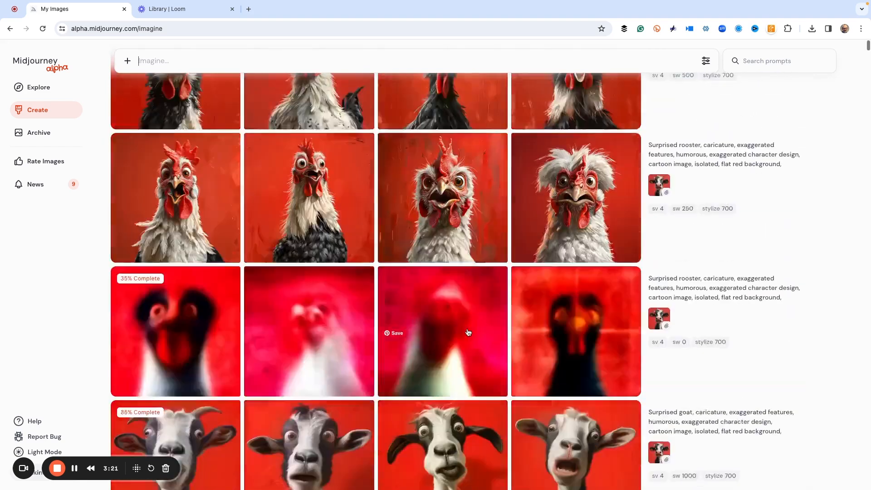
scroll(467, 332, "down", 1)
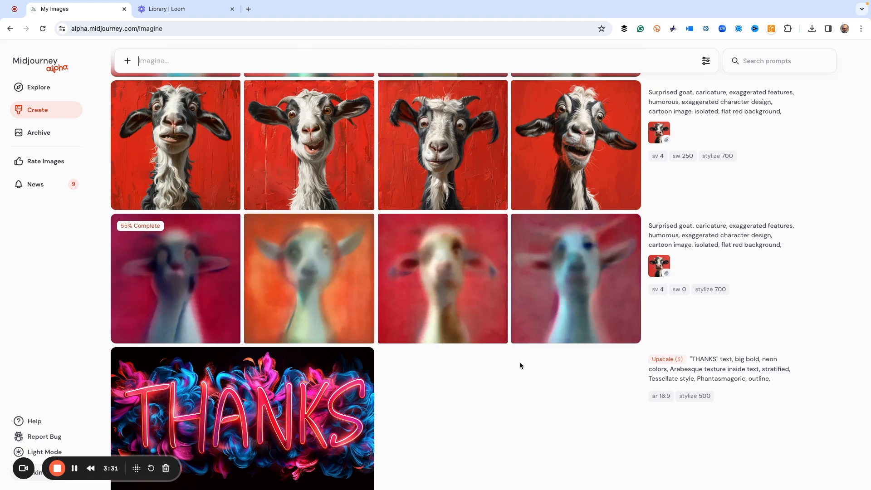
mouse_move(684, 326)
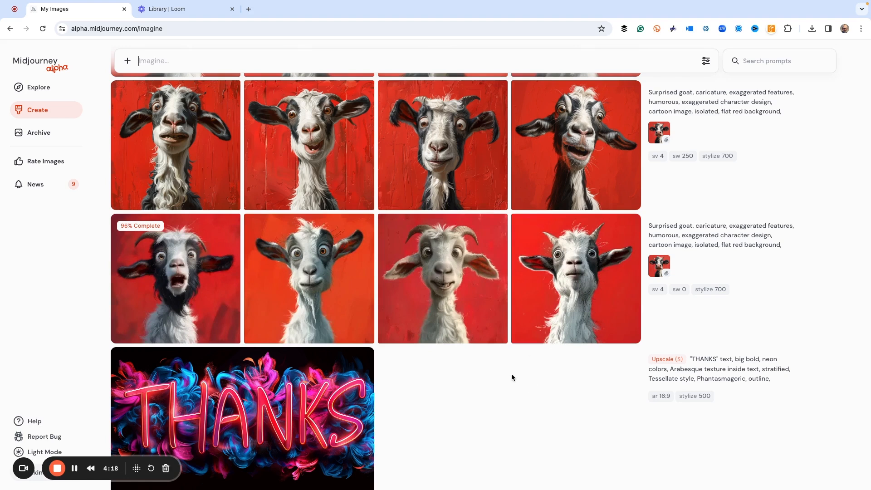
- Open the fourth goat of the sw 0 grid and examine the sw 0 and sw 250 goats one by one at full size
left_click(551, 280)
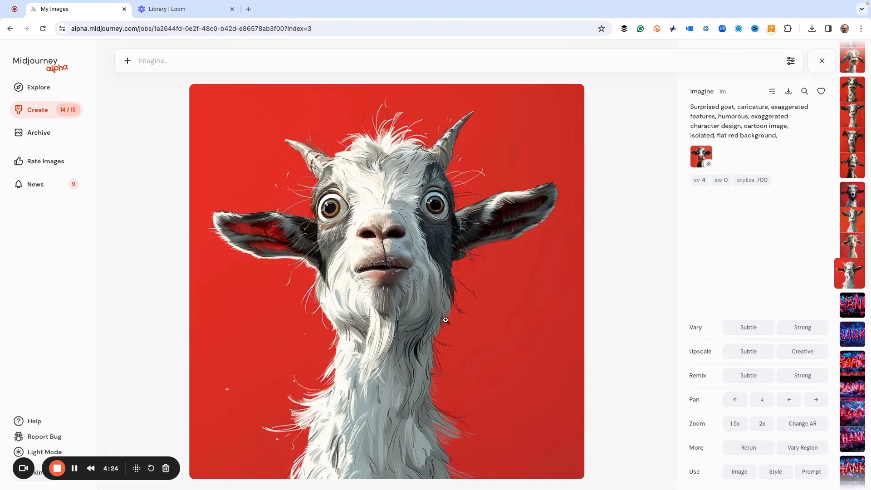
key("Left")
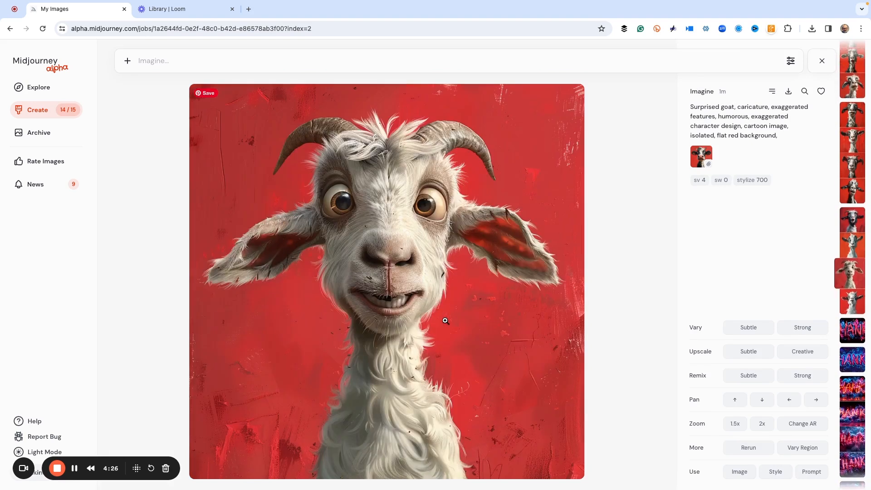
key("Left")
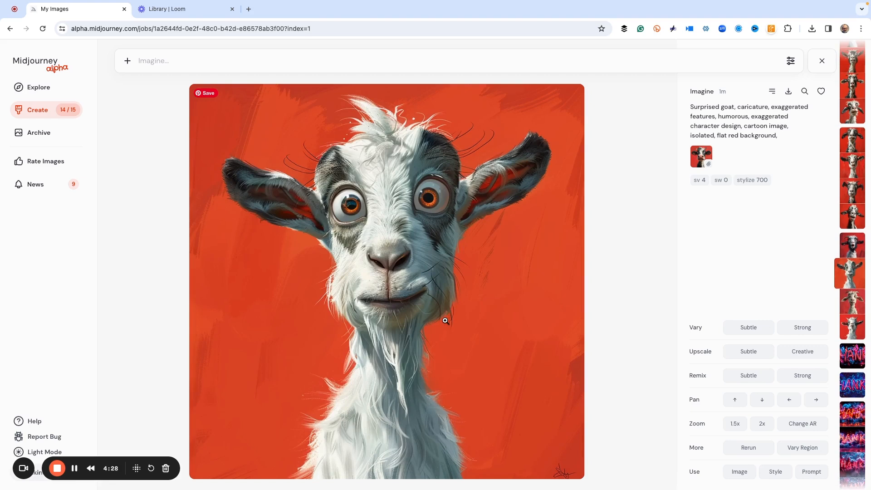
key("Left")
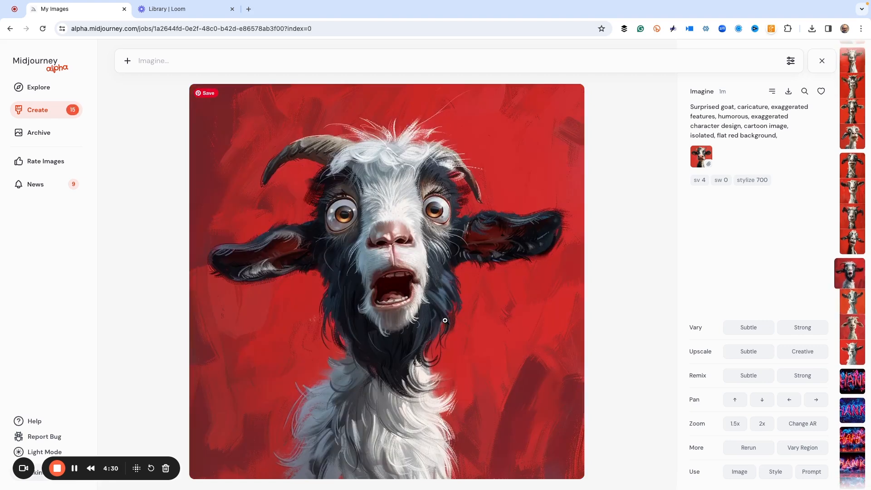
key("Left")
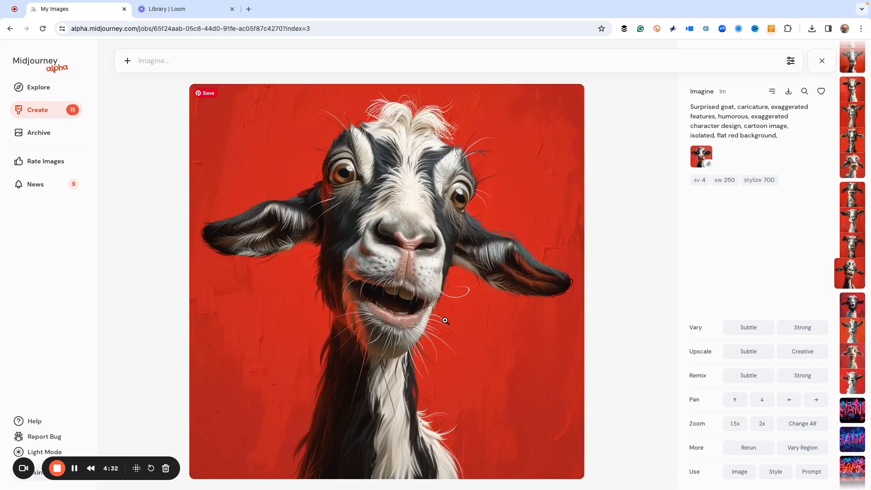
key("Left")
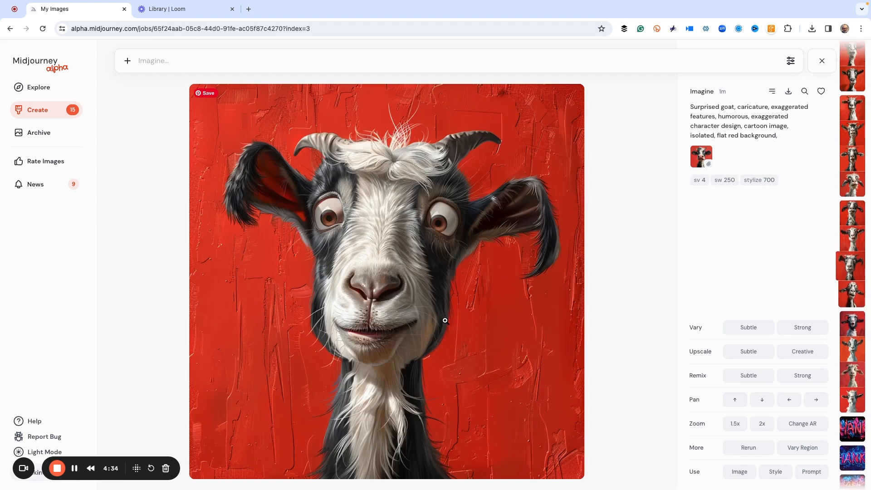
key("Left")
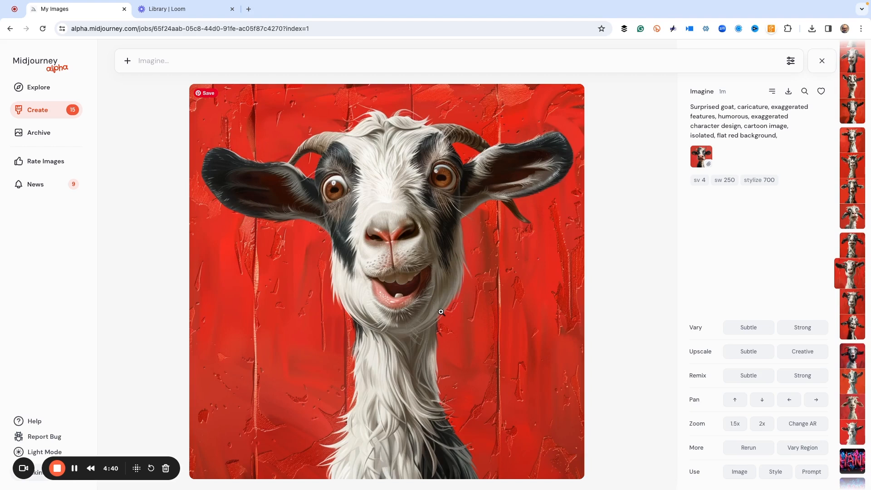
- Compare the sw 250 and sw 500 goats at full size, going back and forth between the two style weights
key("Left")
key("Left")
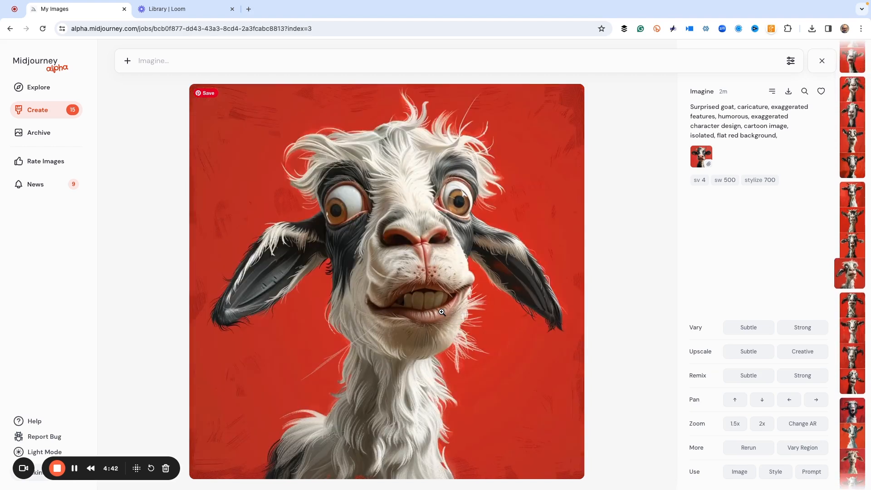
key("Left")
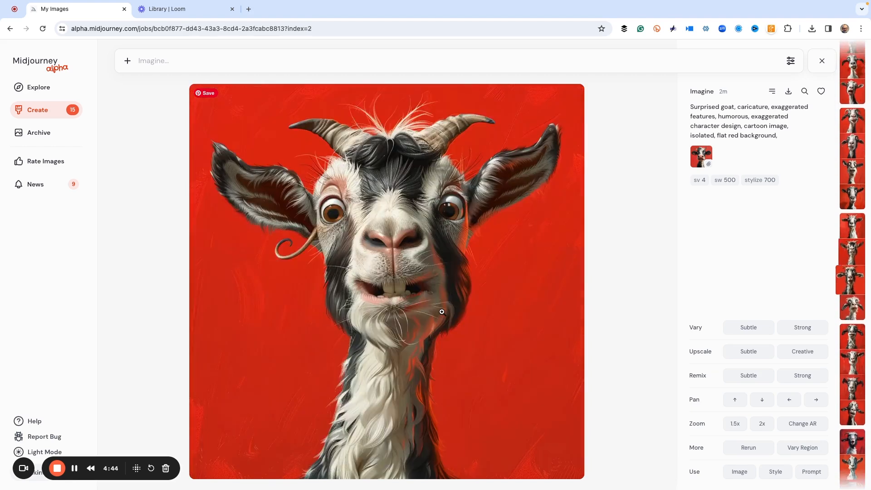
key("Left")
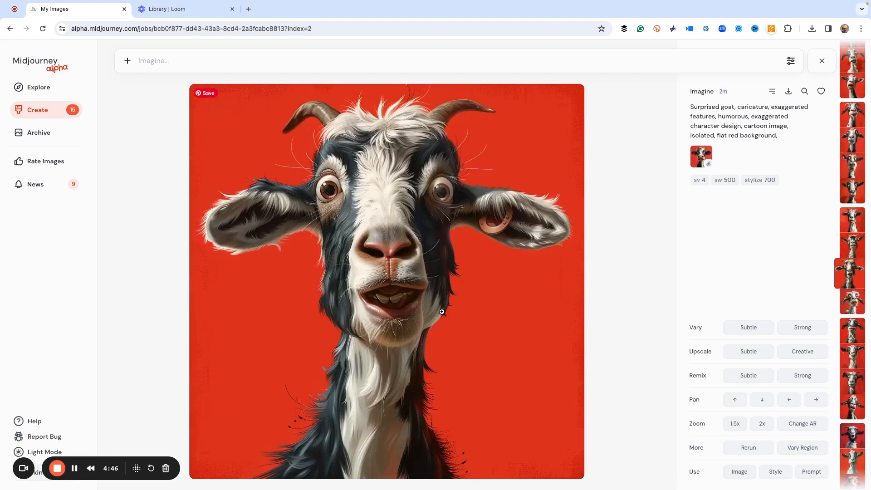
key("Left")
key("Left")
key("Left")
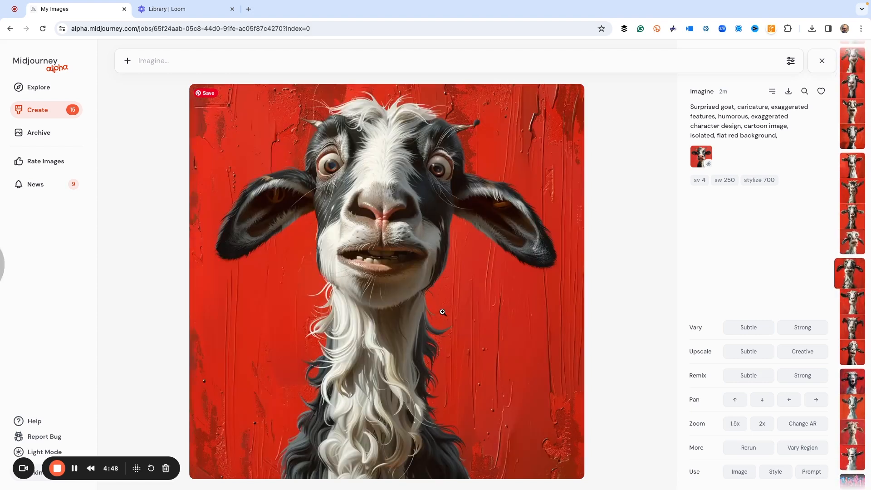
key("Left")
key("Left")
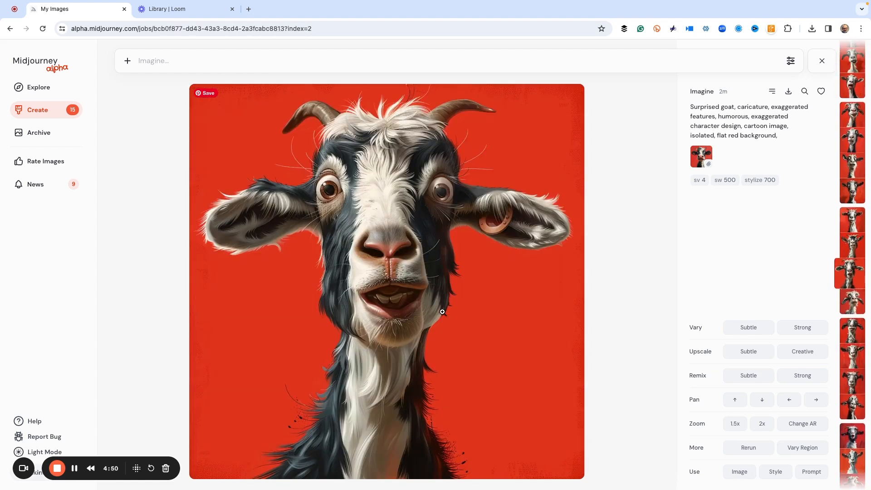
key("Left")
key("Left")
key("Left")
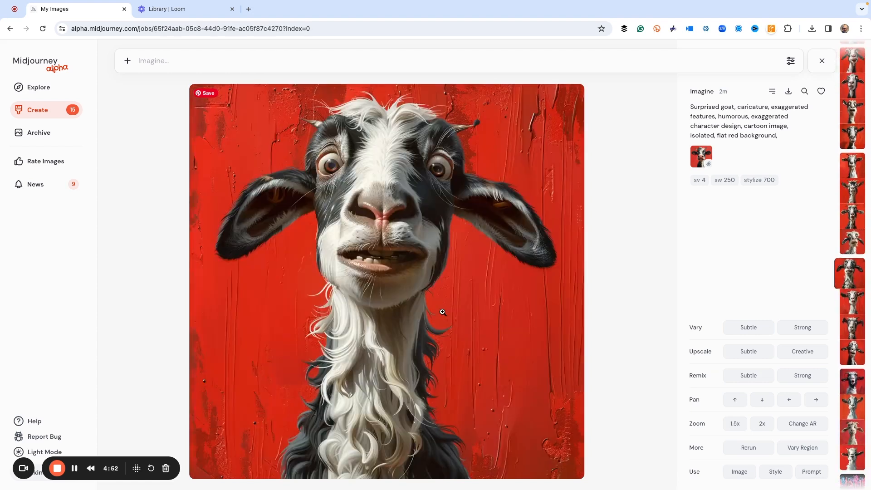
key("Left")
key("Left")
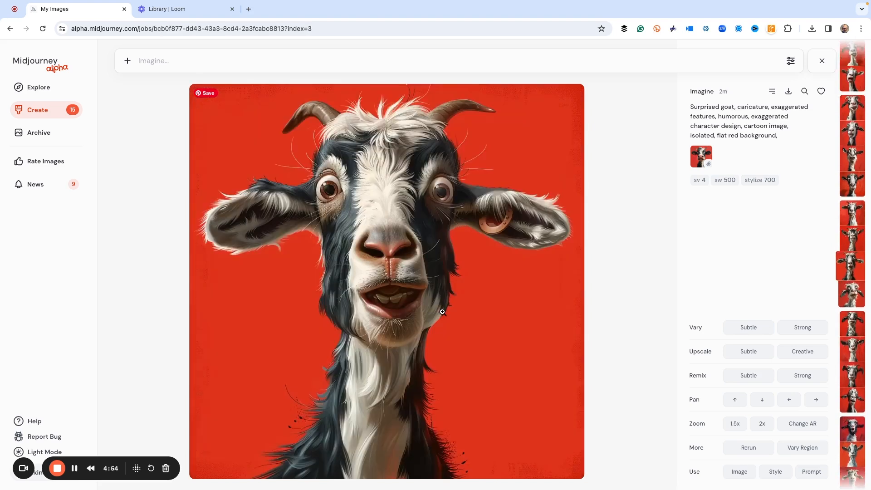
- Examine the remaining sw 500 goats and the sw 750 and sw 1000 goats at full size, through to the first sw 0 rooster
key("Left")
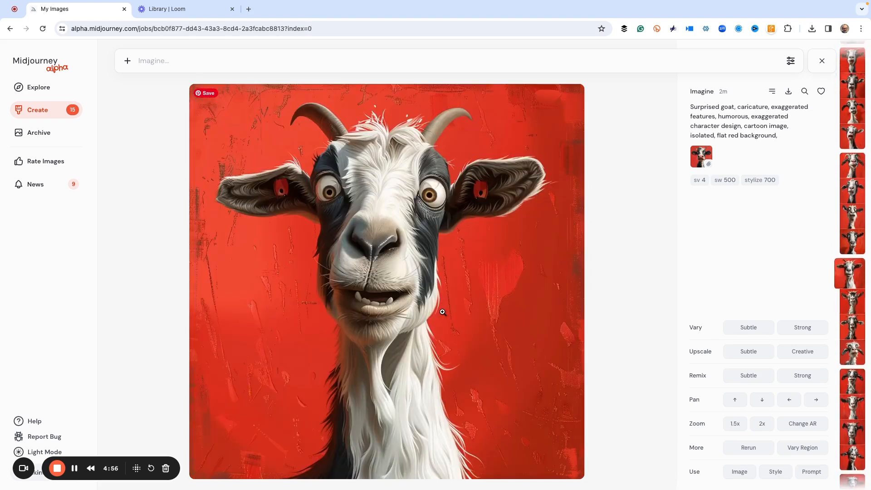
key("Left")
key("Left")
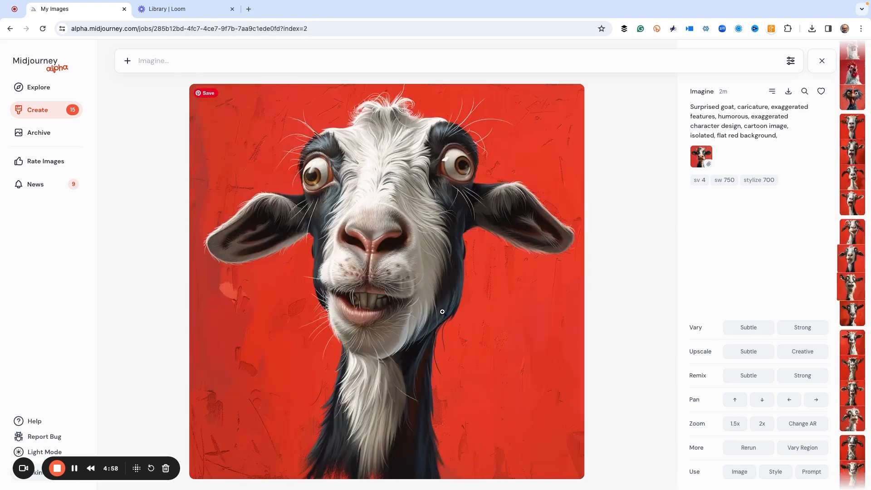
key("Left")
key("Left")
key("Left")
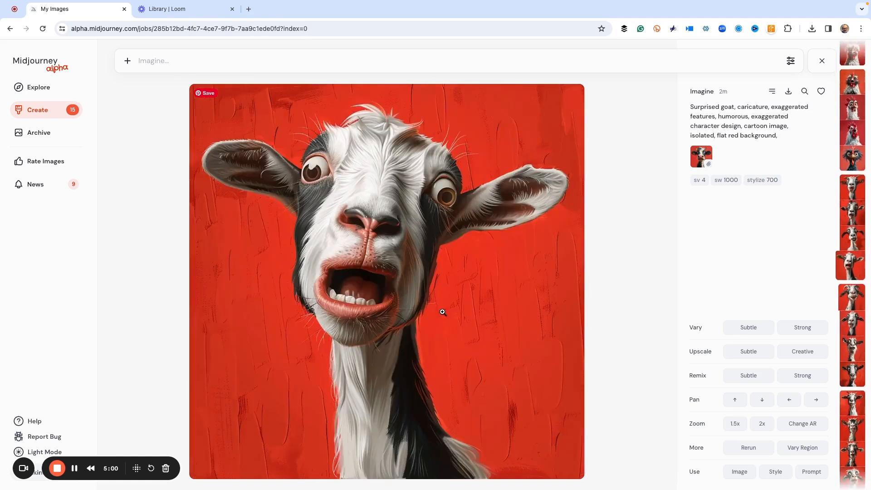
key("Left")
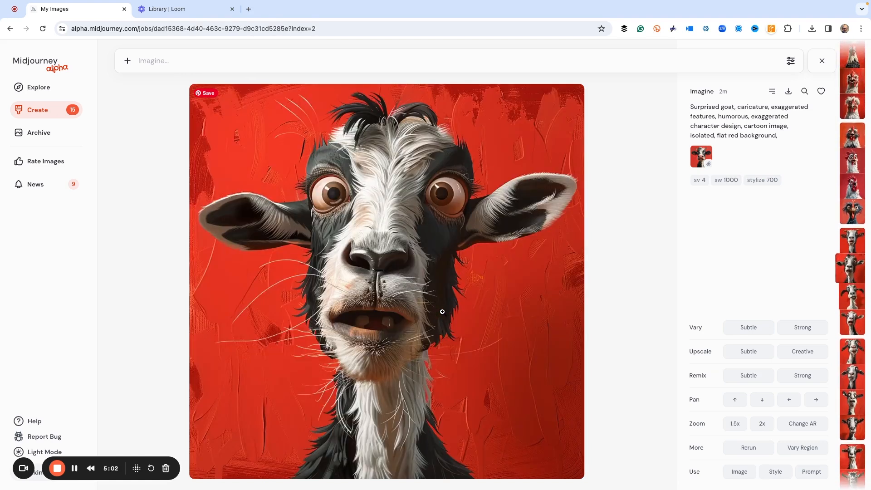
key("Left")
key("Left")
key("Left")
key("Left")
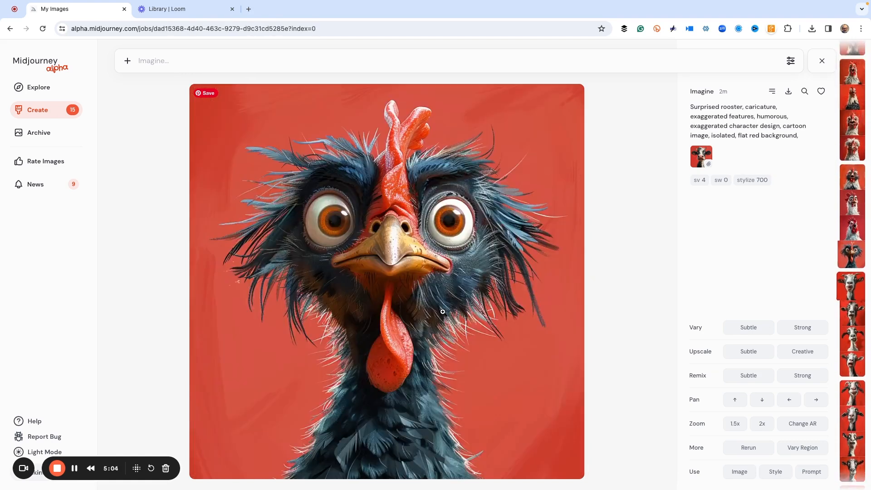
- Return to the second goat image of the sw 250 job and upscale it with the Subtle option
key("Left")
key("Left")
key("Left")
key("Left")
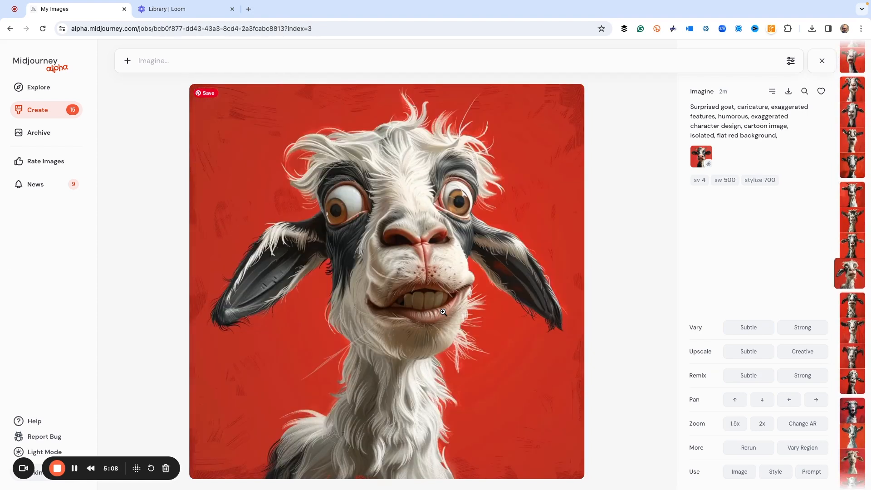
key("Left")
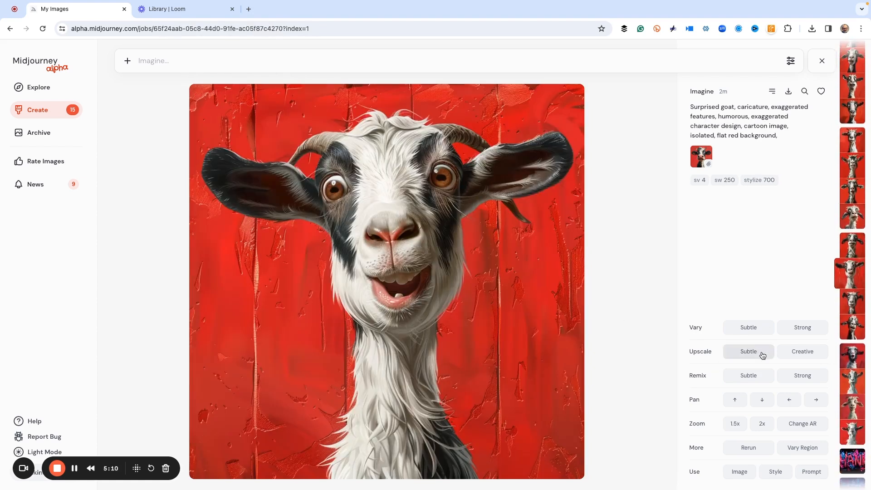
left_click(756, 354)
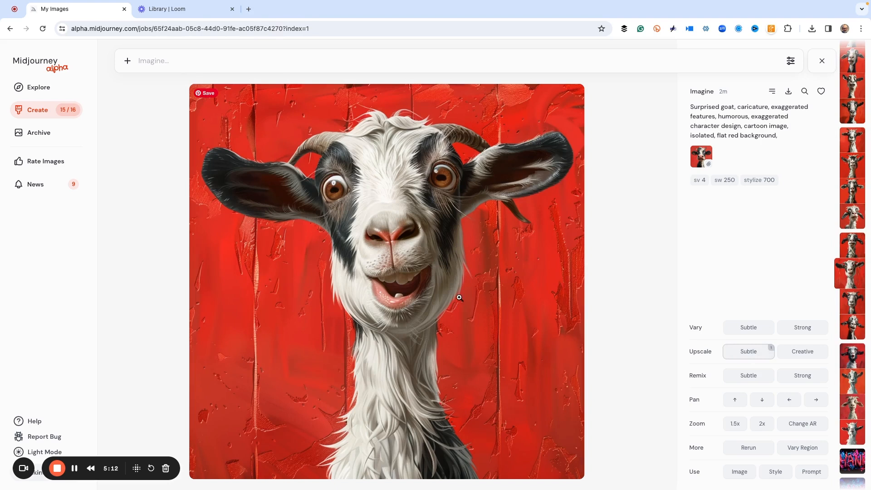
- Browse past the higher style weight goats and examine the sw 0 roosters at full size
key("Left")
key("Left")
key("Left")
key("Left")
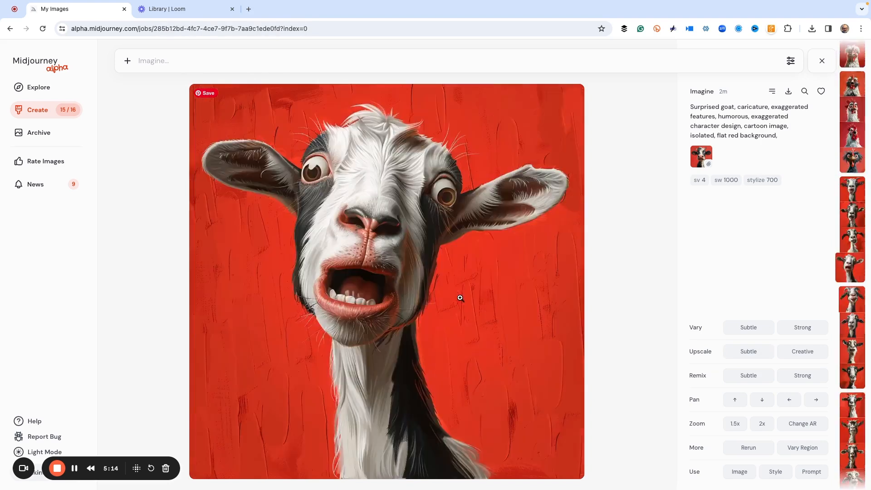
key("Left")
key("Left")
key("Left")
key("Left")
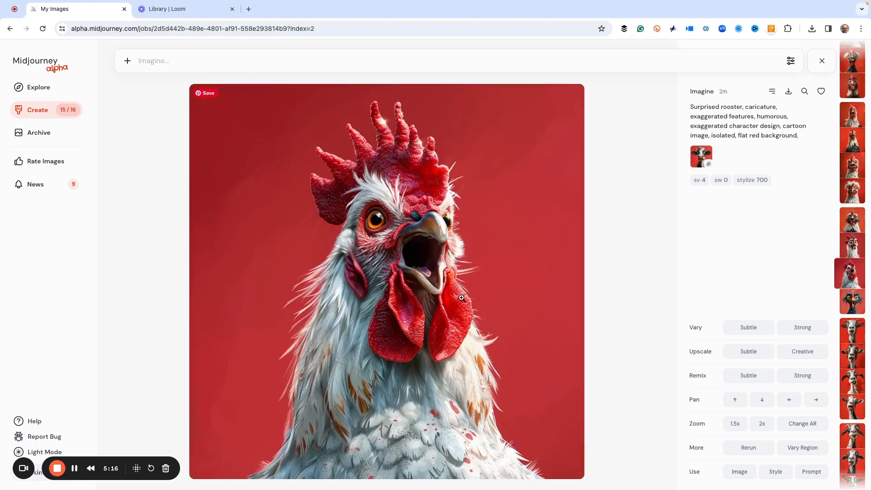
key("Right")
key("Left")
key("Left")
key("Left")
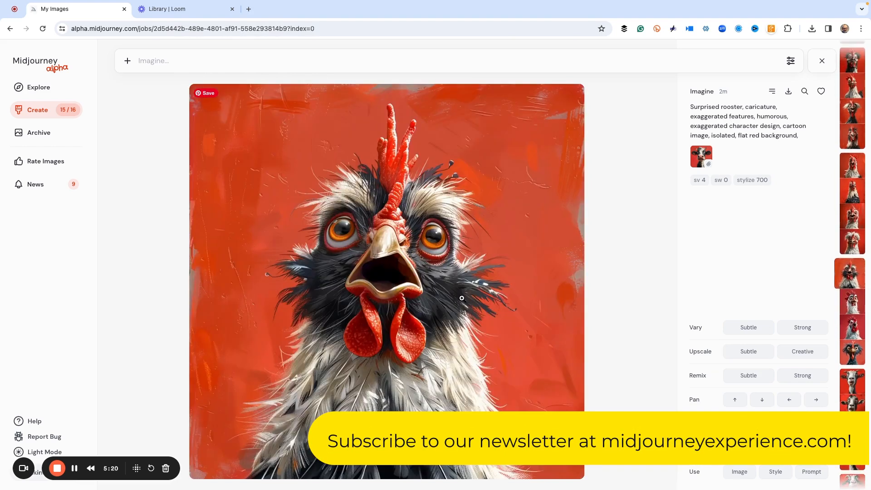
- Examine the sw 250 roosters and the first sw 500 roosters at full size for style weight differences
key("Left")
key("Left")
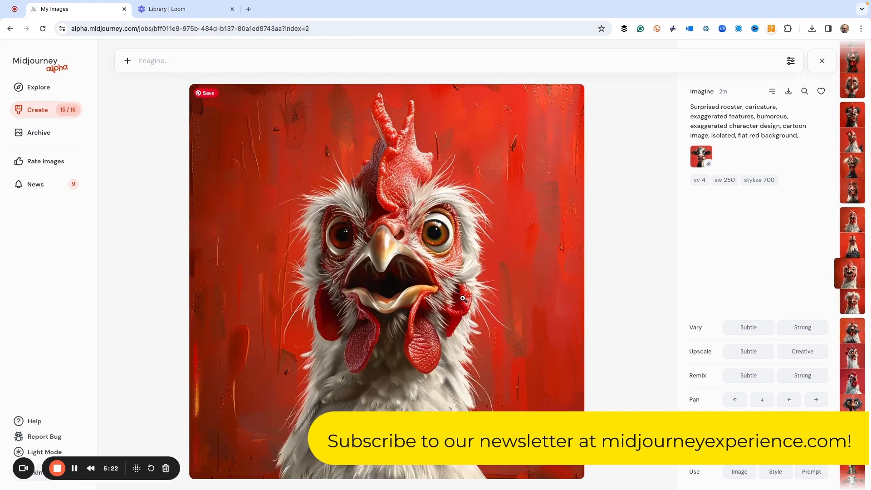
key("Left")
key("Left")
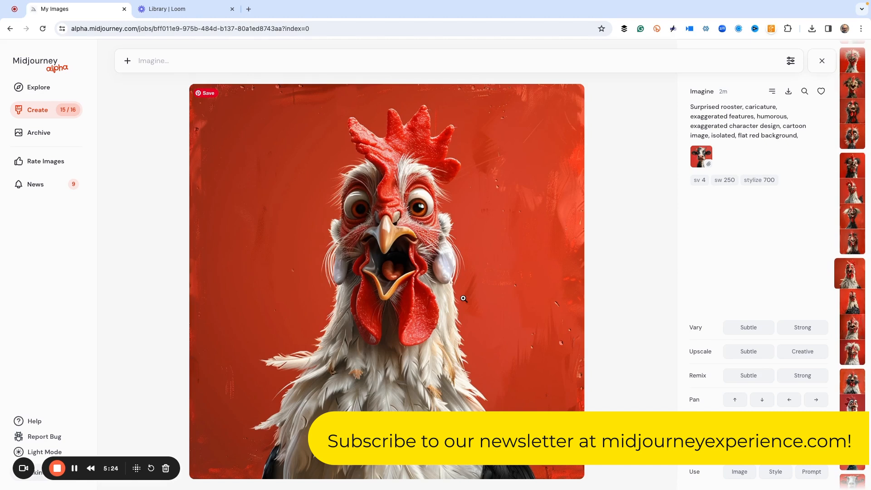
key("Left")
key("Left")
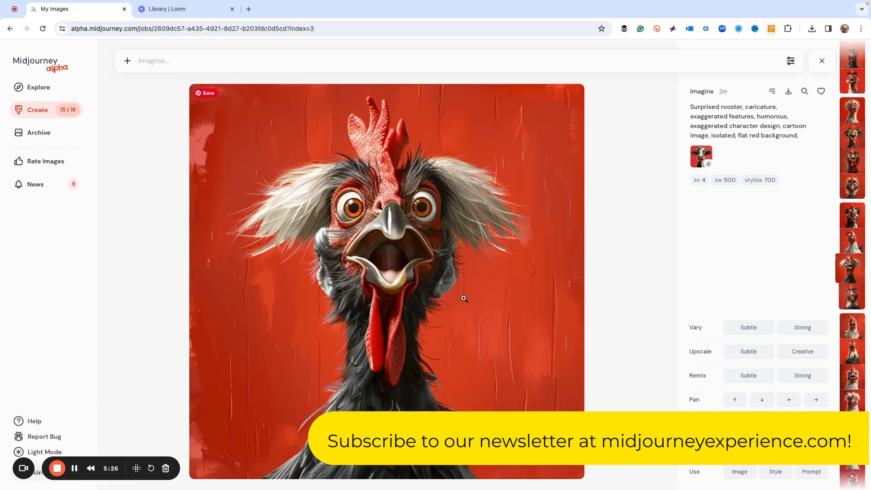
key("Left")
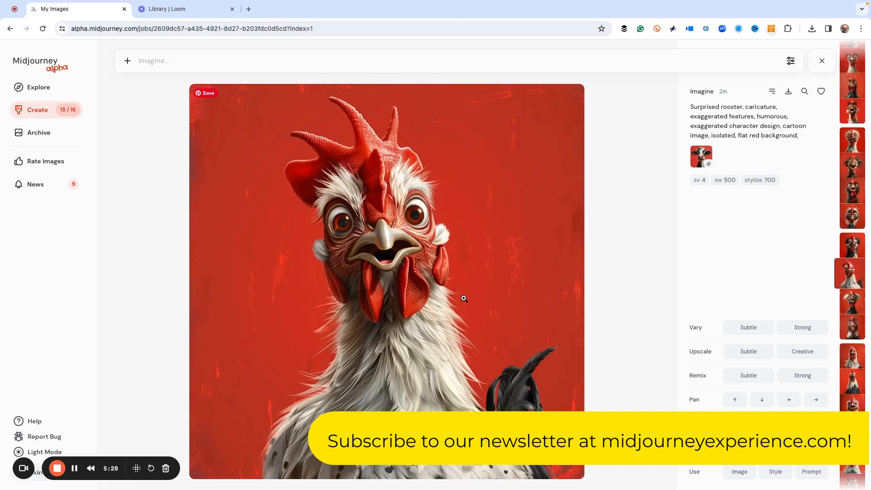
- Examine the sw 750 and sw 1000 roosters at full size
key("Left")
key("Left")
key("Left")
key("Left")
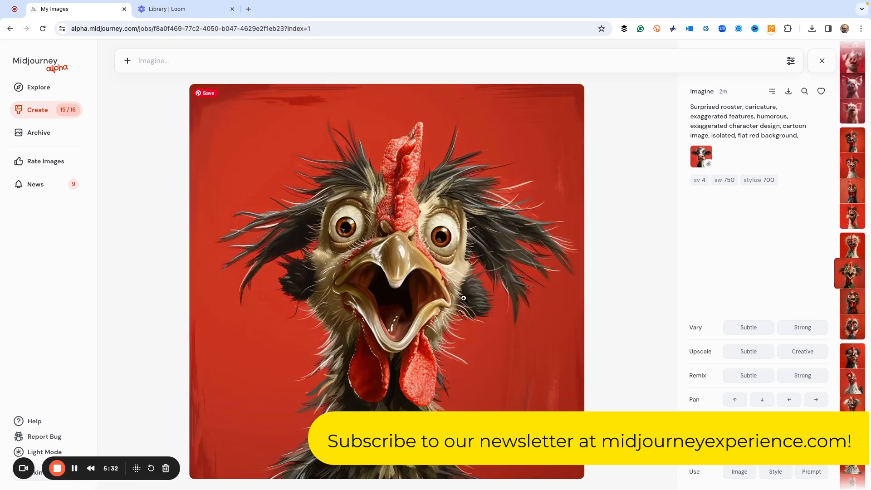
key("Left")
key("Left")
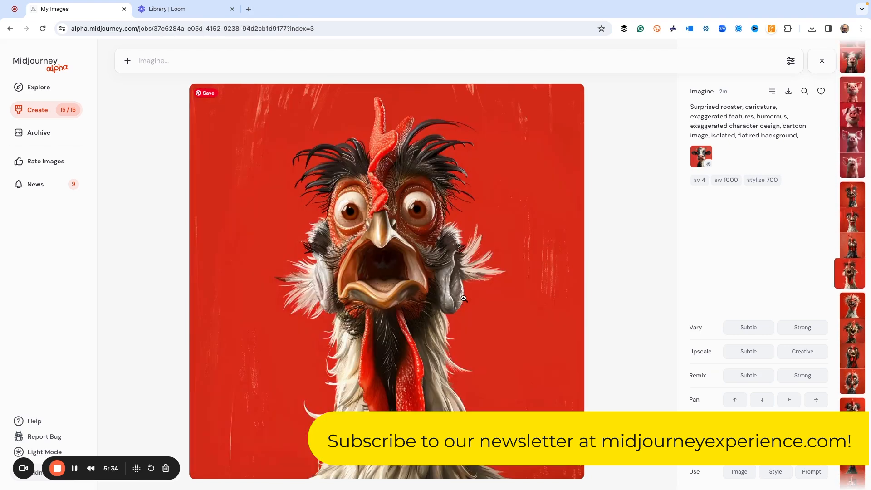
key("Left")
key("Left")
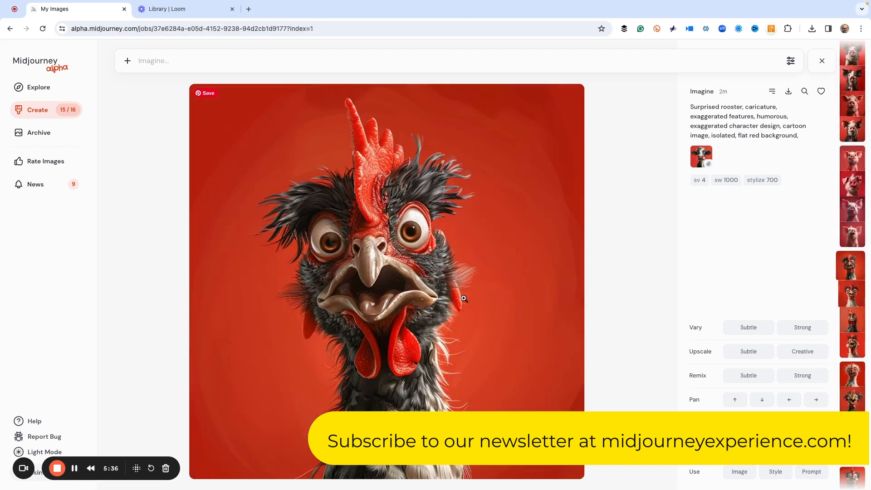
- Go back through the sw 750 roosters to the second rooster image of the sw 500 job
key("Left")
key("Left")
key("Left")
key("Left")
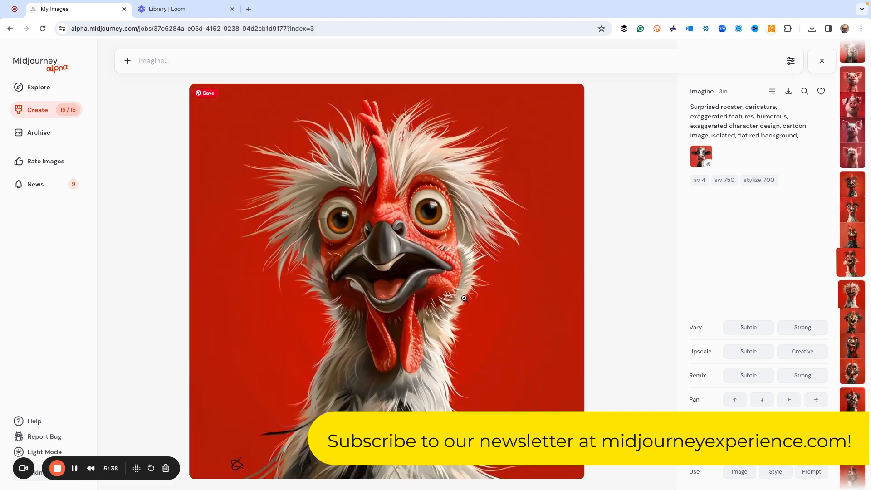
key("Left")
key("Left")
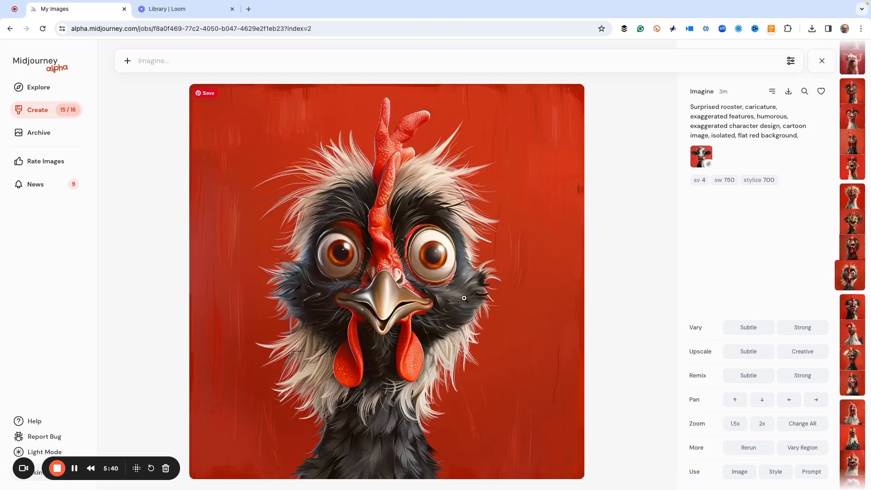
key("Left")
key("Left")
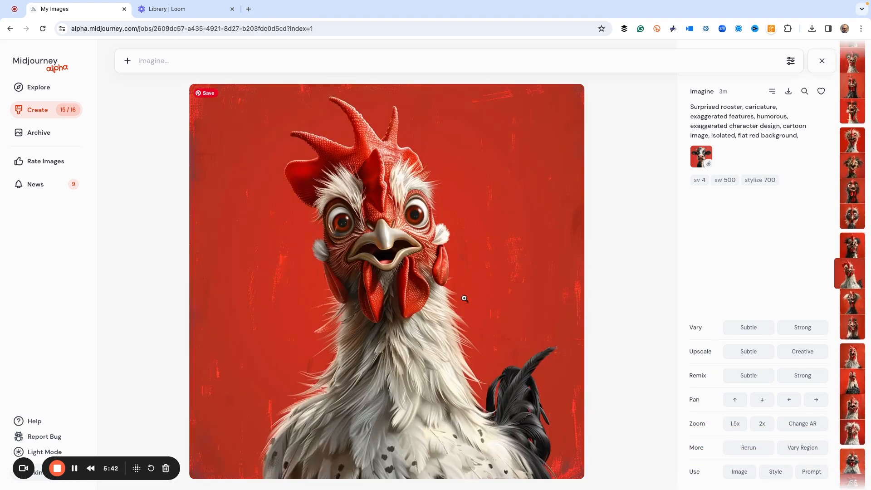
- Upscale the second sw 500 rooster with the Subtle option and go on to the sw 0 pig images
left_click(746, 352)
key("Left")
key("Left")
key("Left")
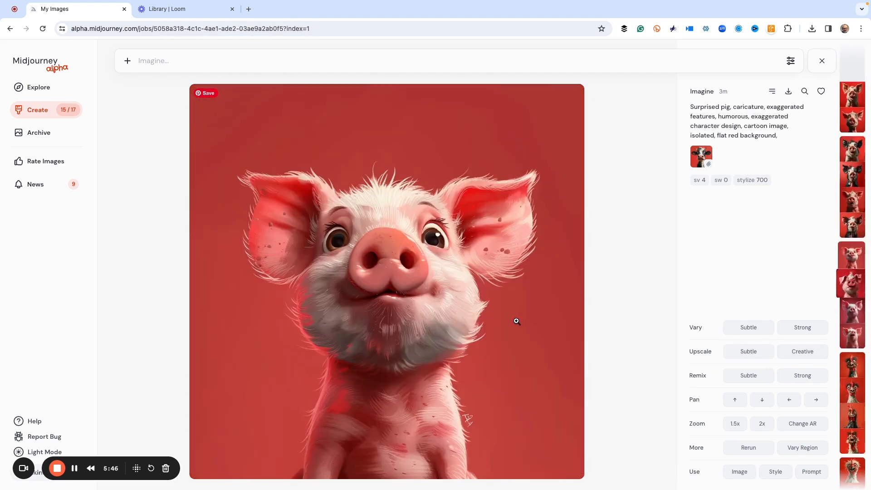
- Examine the sw 0 pigs at full size and compare them with one another
key("Right")
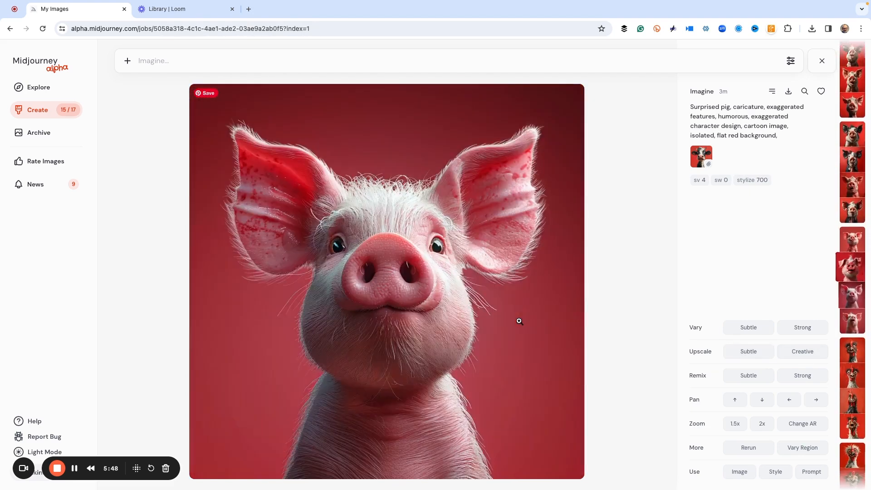
key("Right")
key("Left")
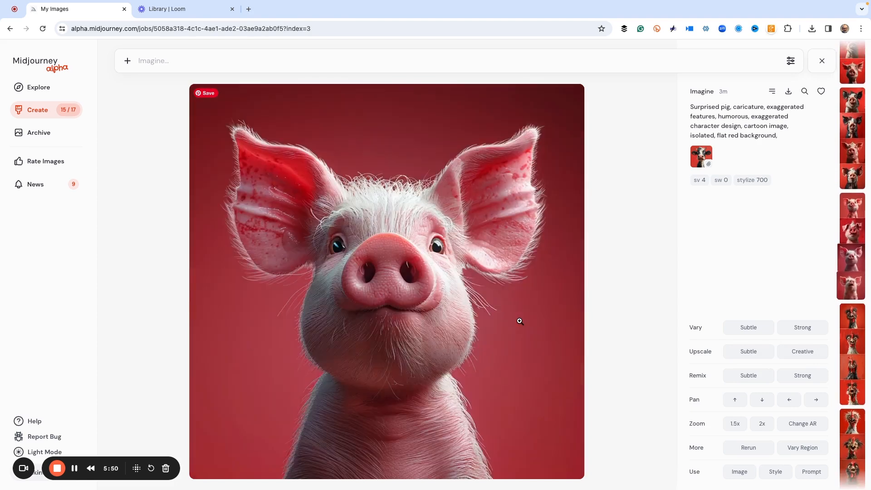
key("Right")
key("Right")
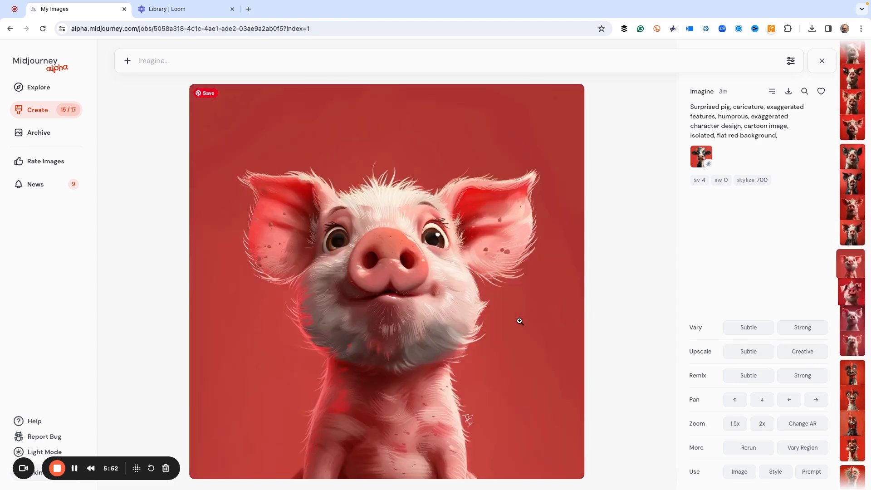
key("Left")
- Examine the sw 250 and sw 500 pigs at full size for style weight differences
key("Left")
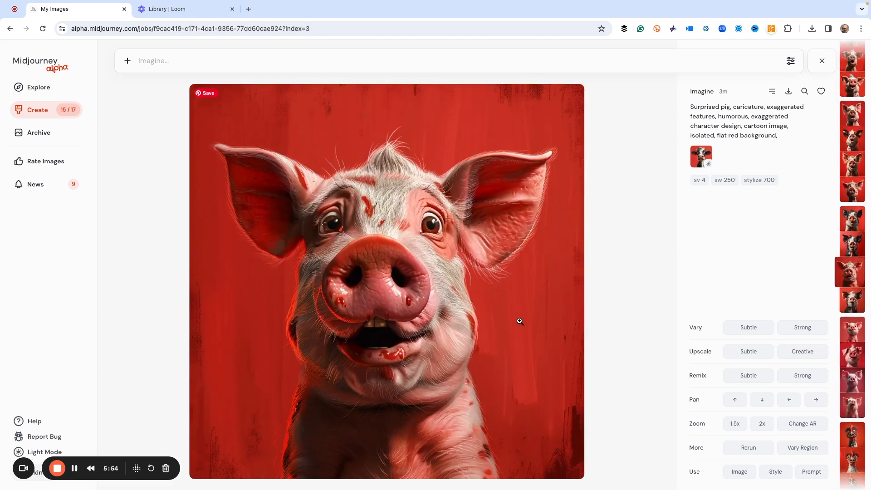
key("Left")
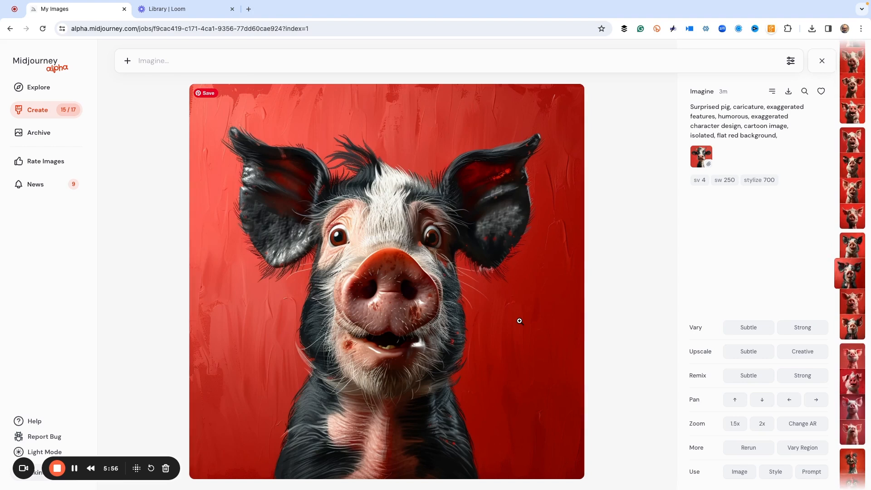
key("Left")
key("Left")
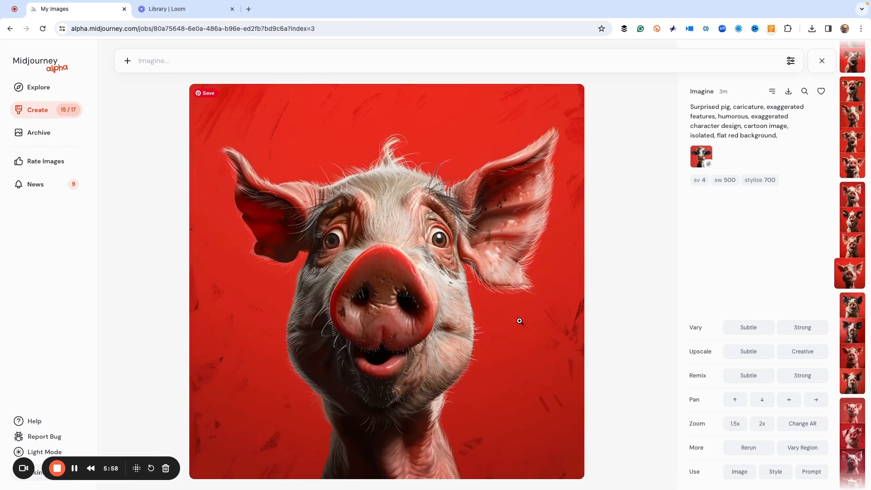
key("Left")
key("Left")
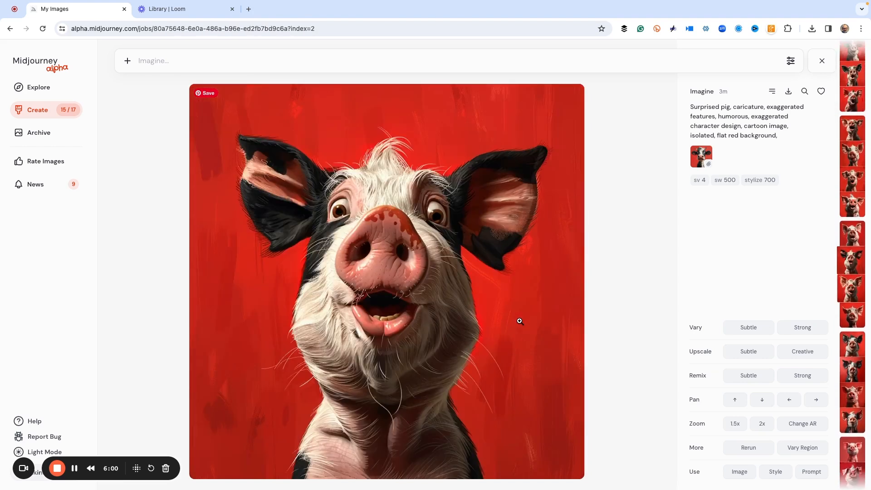
key("Left")
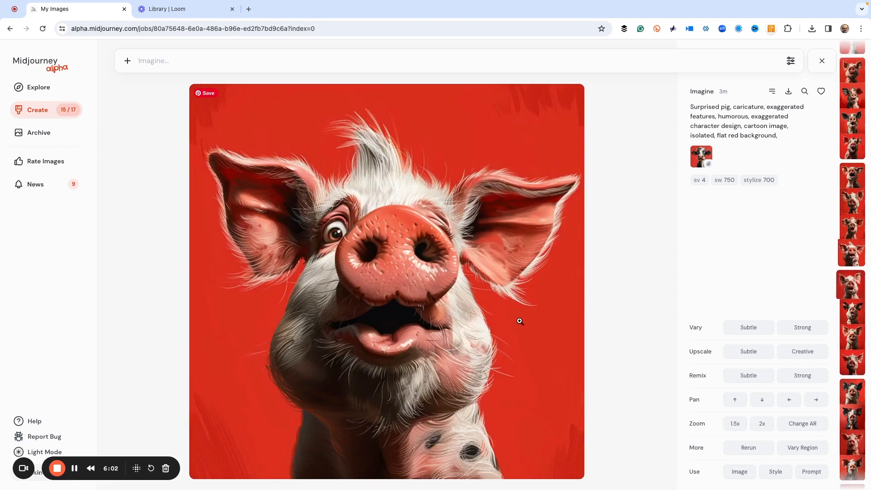
- Examine the sw 750 pigs one by one at full size
key("Left")
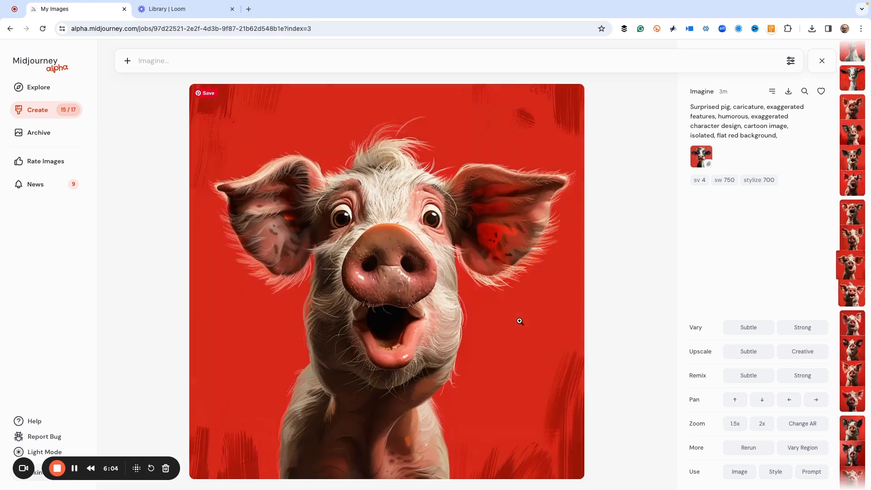
key("Right")
key("Left")
key("Left")
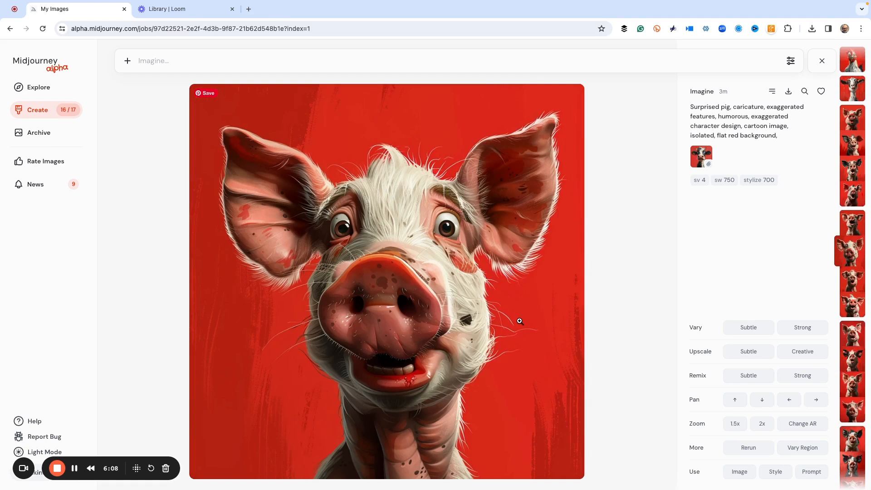
key("Left")
key("Left")
- Examine the sw 1000 pigs at full size
key("Left")
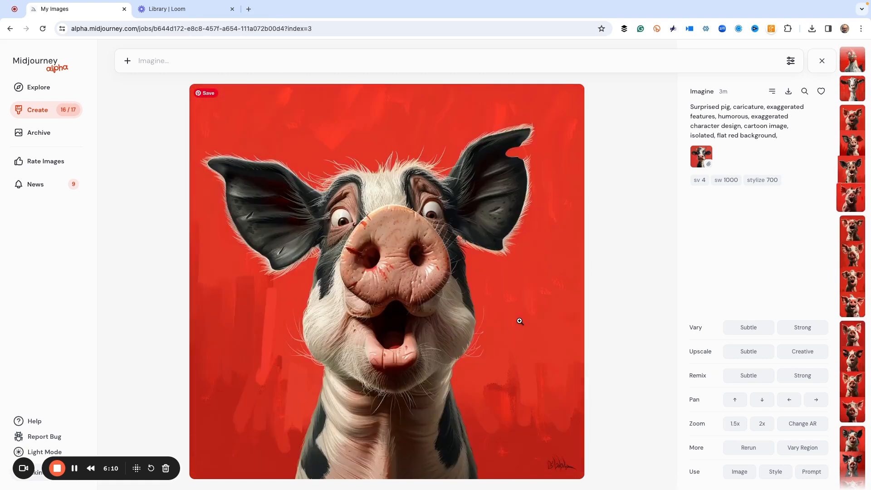
key("Left")
key("Left")
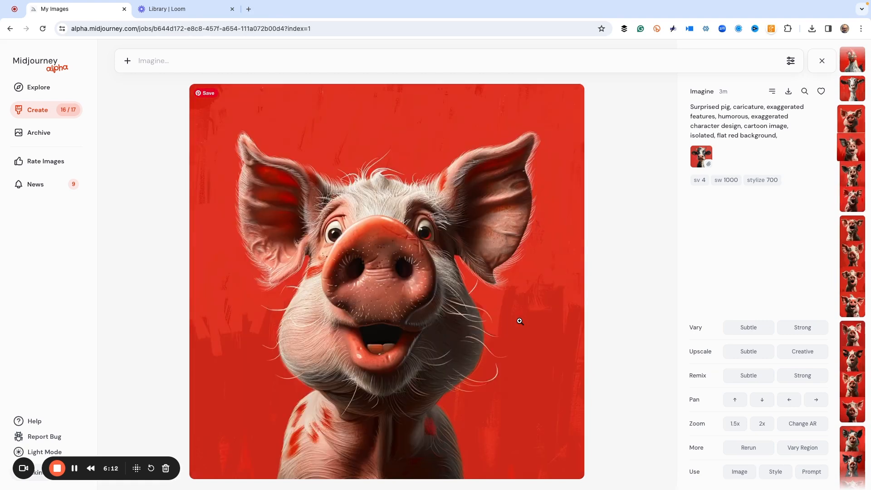
key("Right")
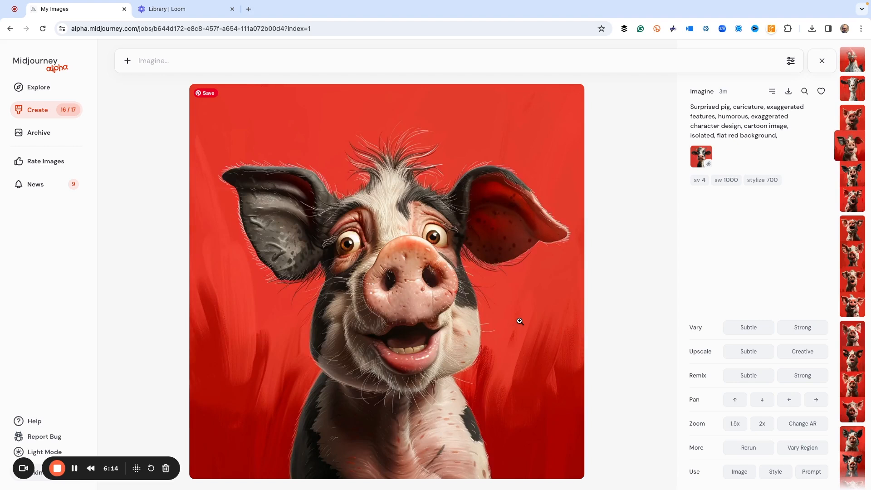
- Return to the fourth pig of the sw 750 job and upscale it with the Subtle option
key("Right")
key("Right")
key("Right")
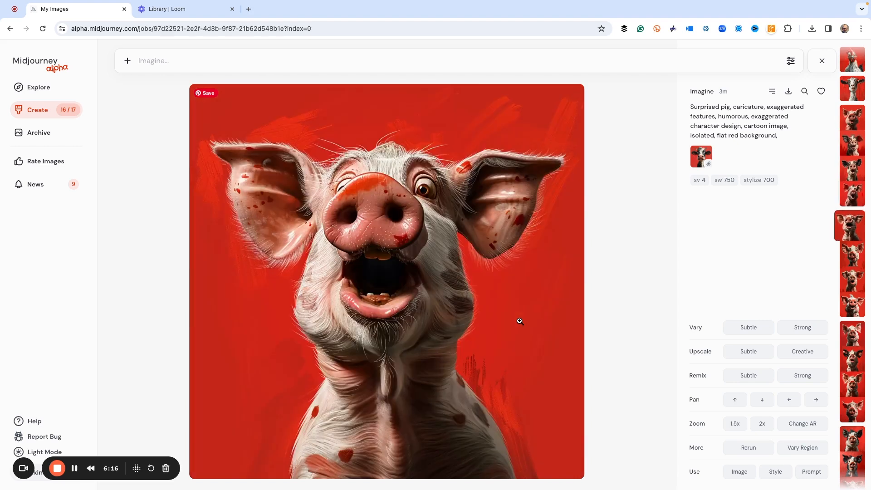
key("Right")
key("Right")
key("Right")
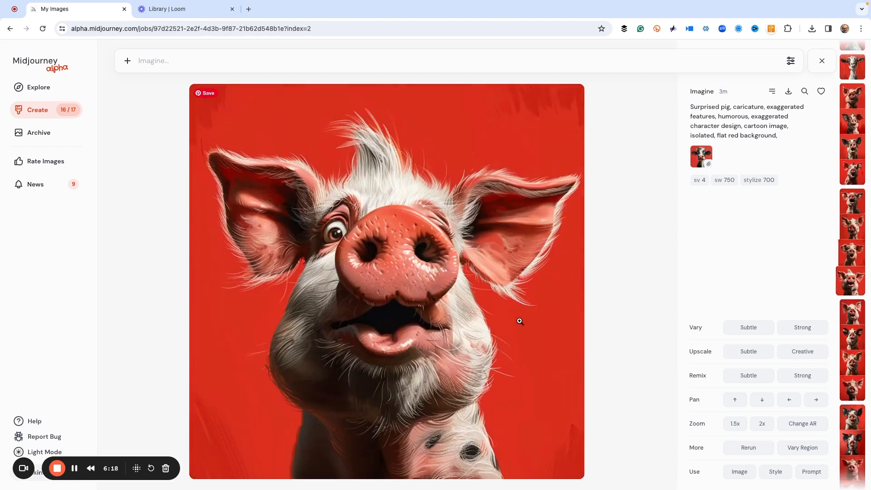
key("Right")
key("Left")
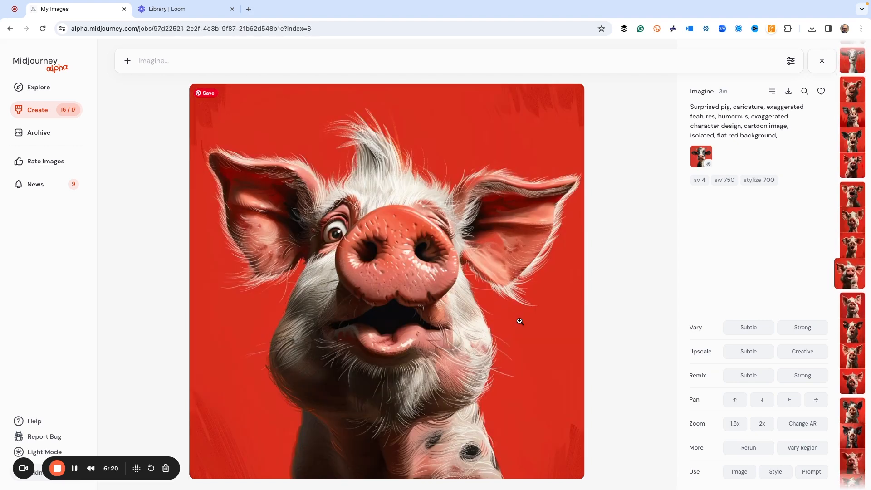
left_click(750, 356)
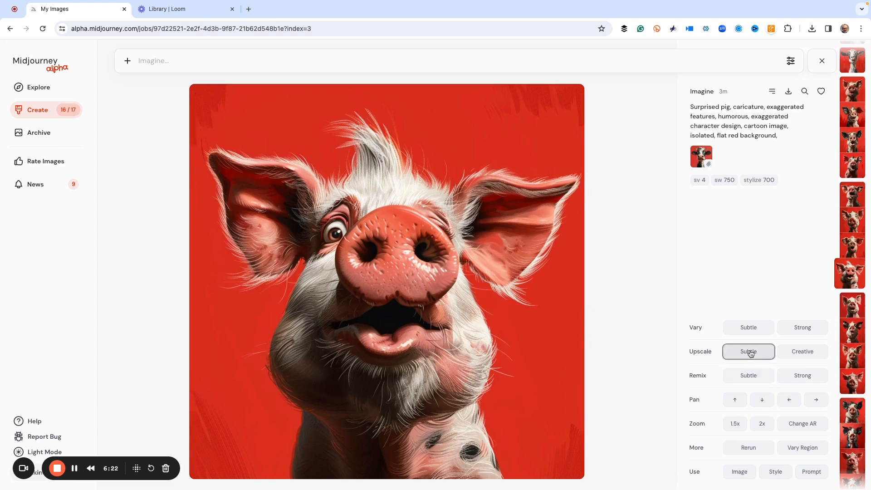
- Close the full-size image view and check the pig, rooster and goat upscale jobs among the newest creations
scroll(538, 320, "up", 6)
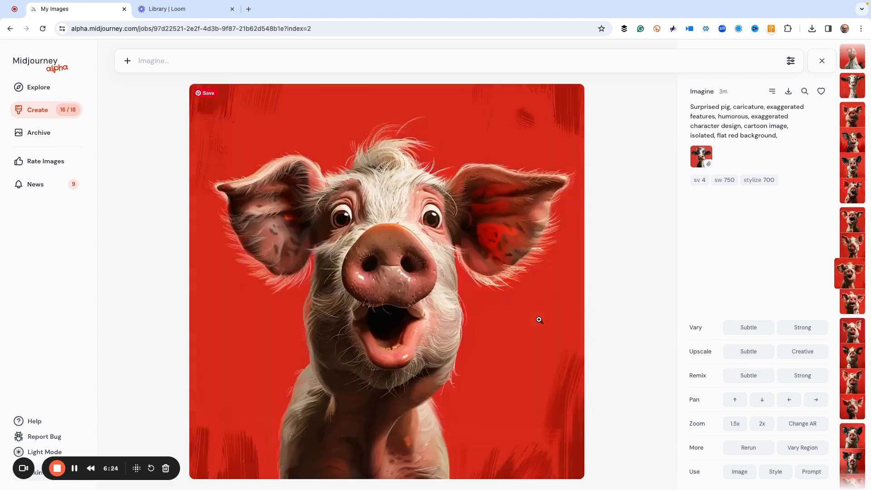
left_click(820, 67)
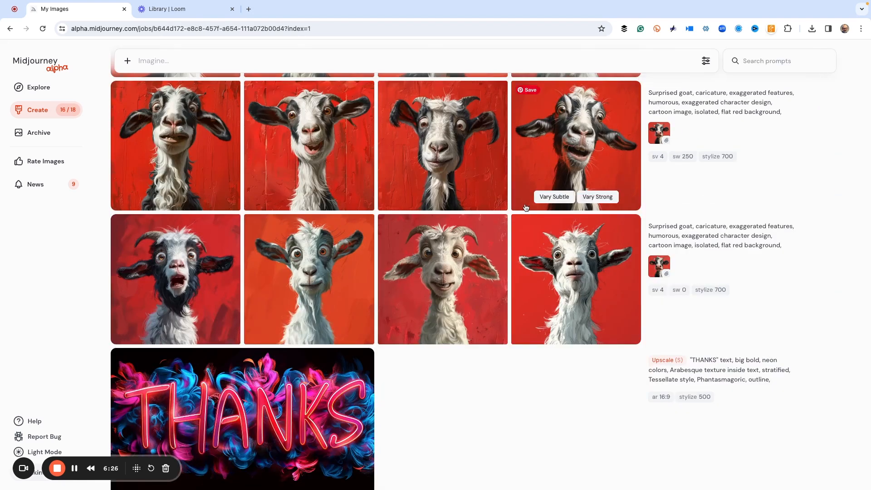
scroll(522, 204, "up", 10)
scroll(526, 207, "up", 10)
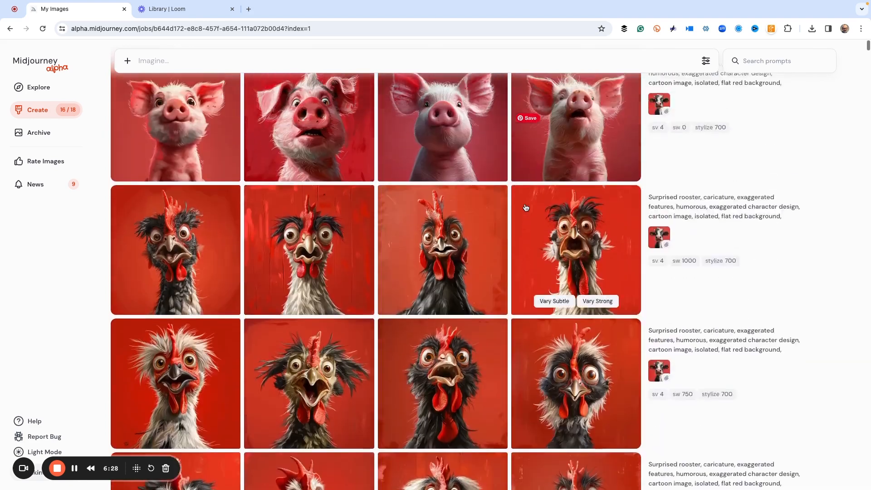
scroll(526, 208, "up", 10)
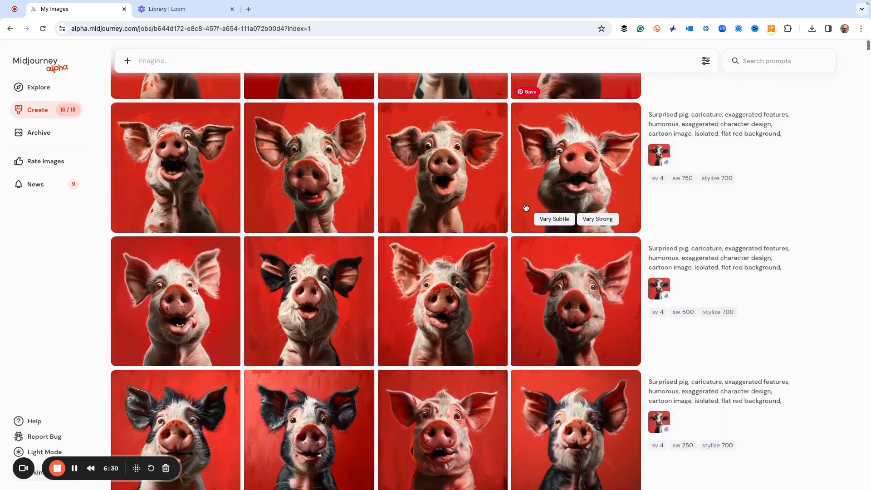
scroll(525, 208, "up", 5)
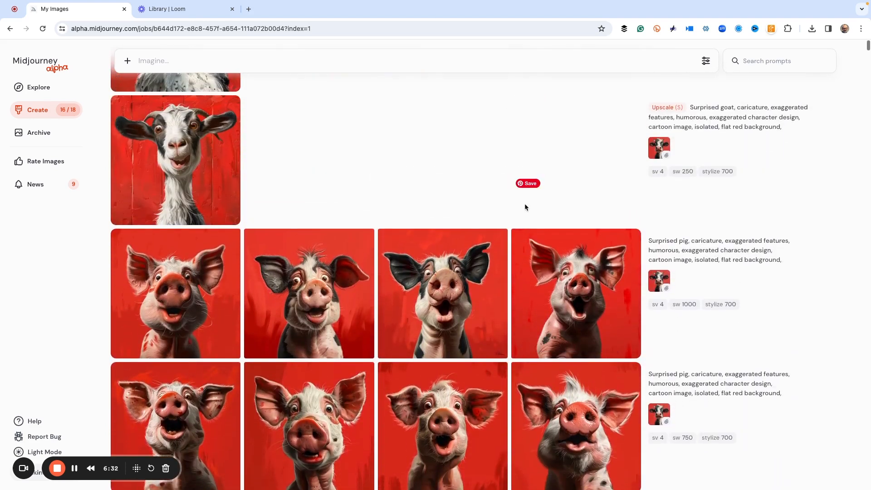
scroll(524, 207, "up", 3)
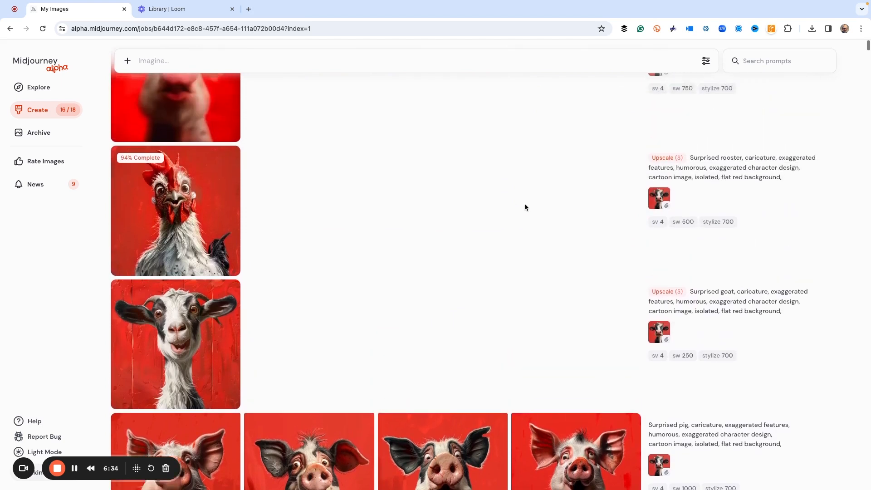
scroll(525, 206, "down", 1)
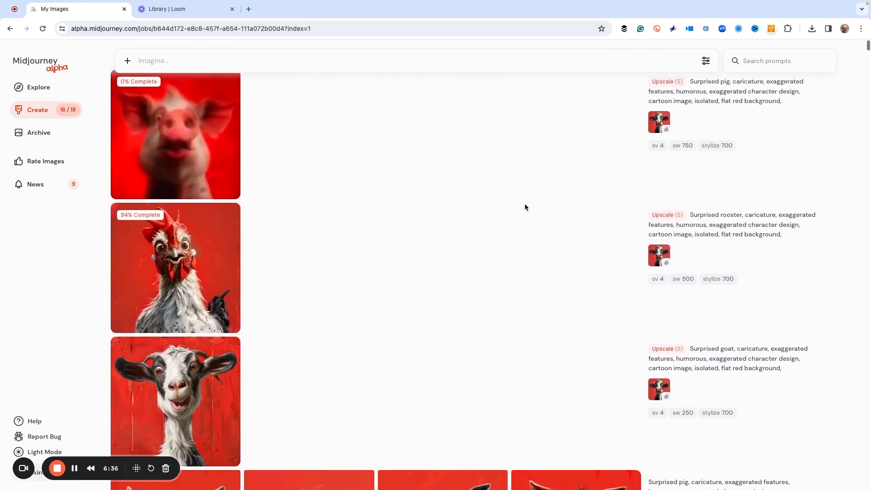